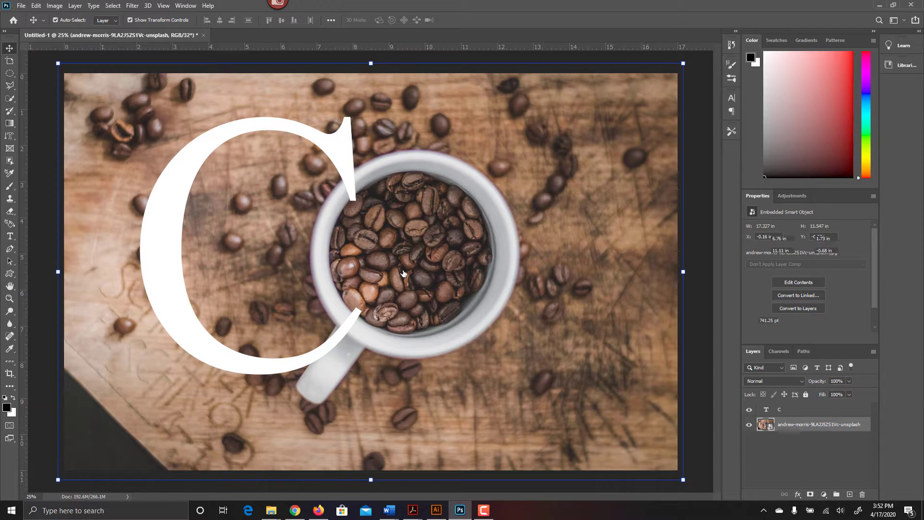
# Move the C text layer below the coffee-cup photo layer so the letter is hidden
pyautogui.click(797, 410)
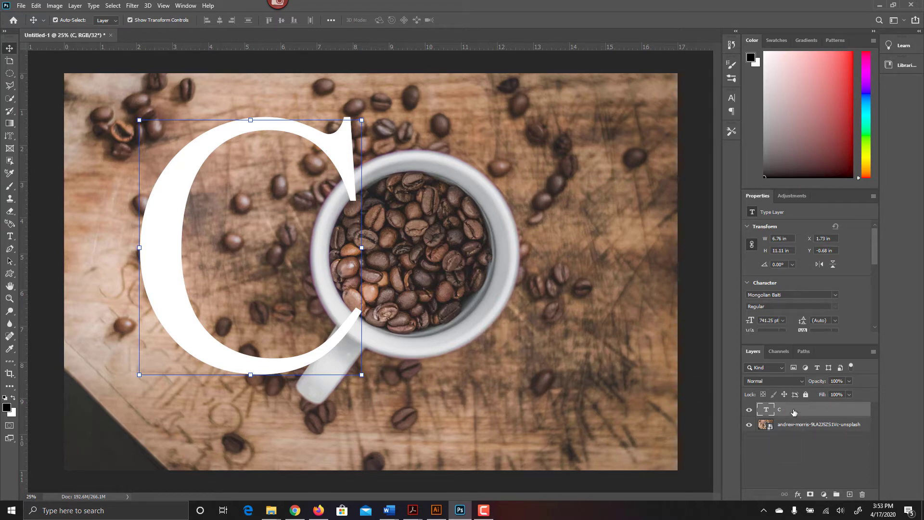
pyautogui.moveTo(794, 412); pyautogui.dragTo(797, 431)
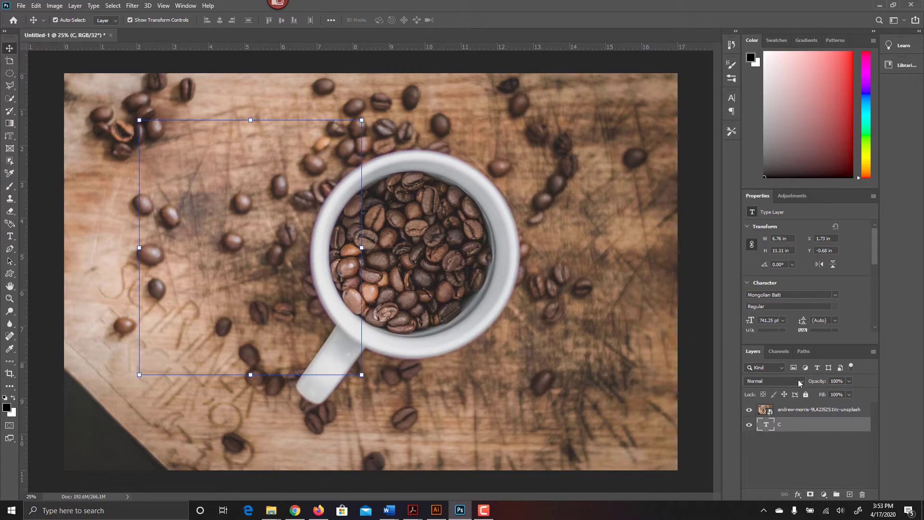
# Clip the coffee photo layer to the C text layer with Layer > Create Clipping Mask
pyautogui.click(797, 409)
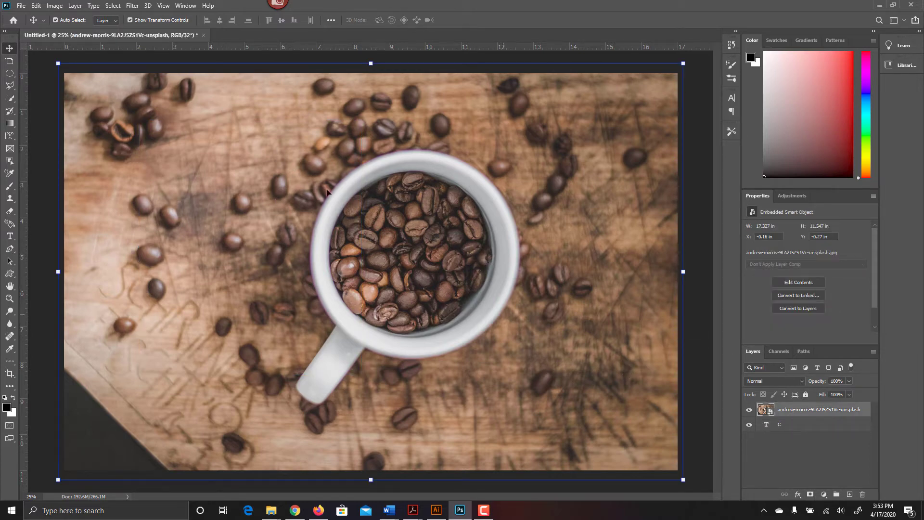
pyautogui.click(76, 7)
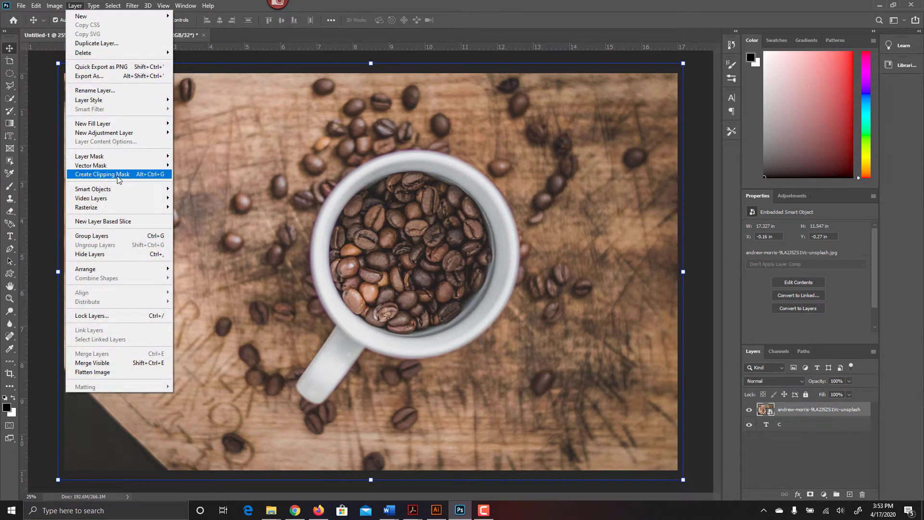
pyautogui.click(156, 179)
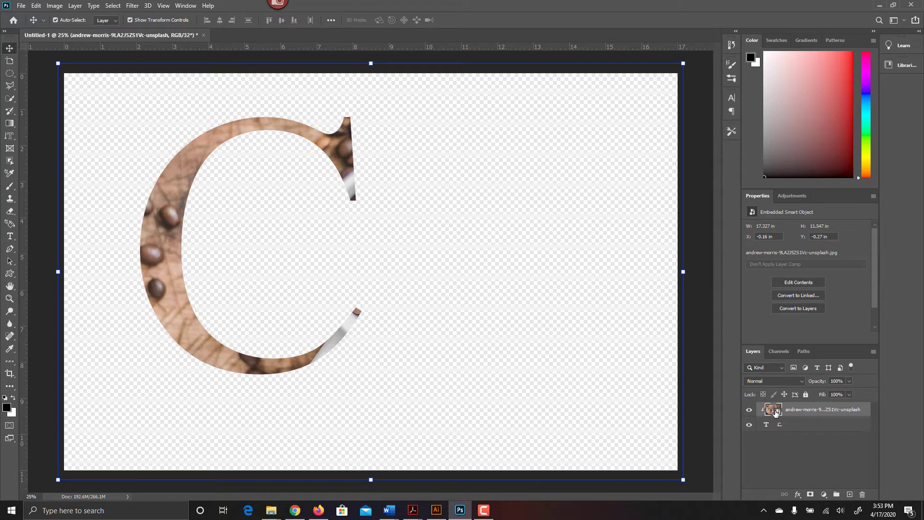
pyautogui.click(800, 426)
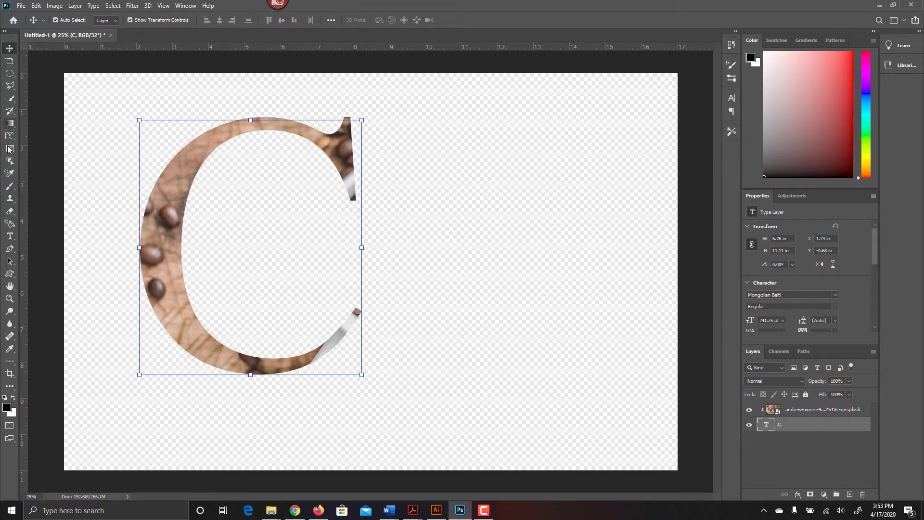
# Extend the C text to read COFFEE by adding OFFEE after the letter
pyautogui.click(10, 236)
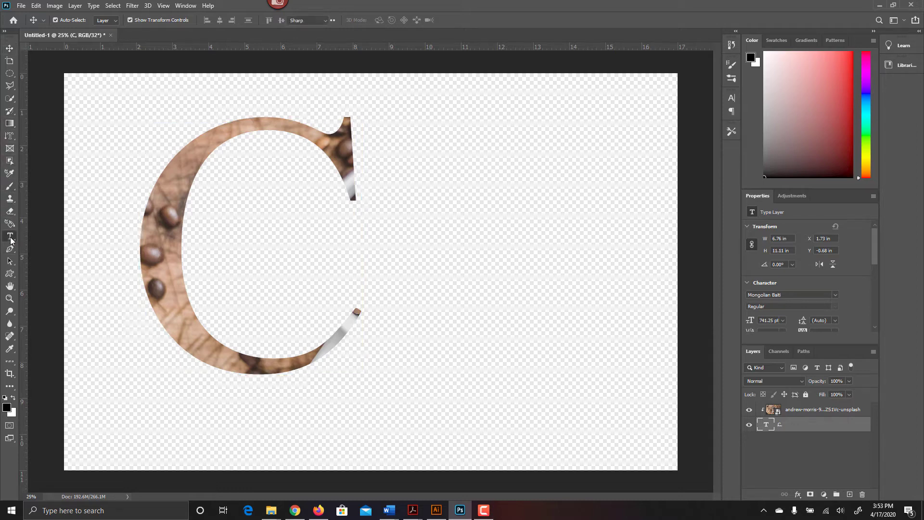
pyautogui.doubleClick(173, 263)
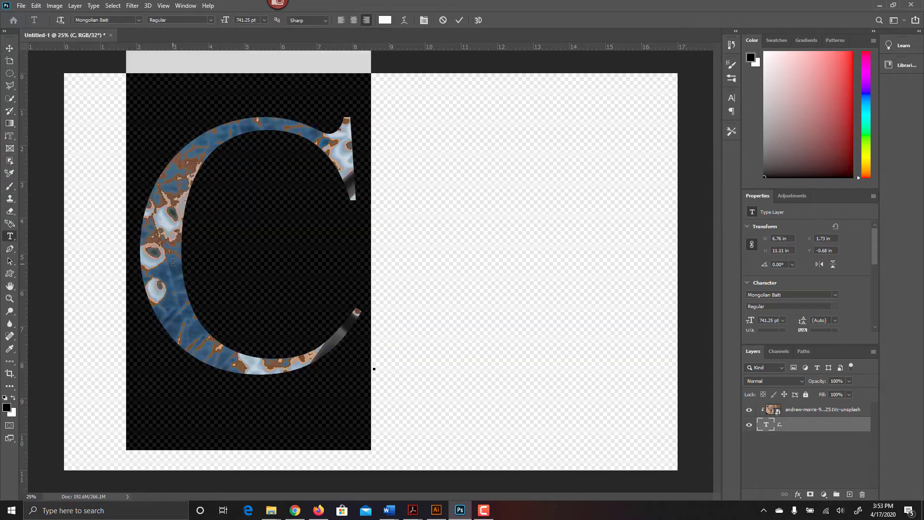
pyautogui.click(211, 259)
pyautogui.press('Right')
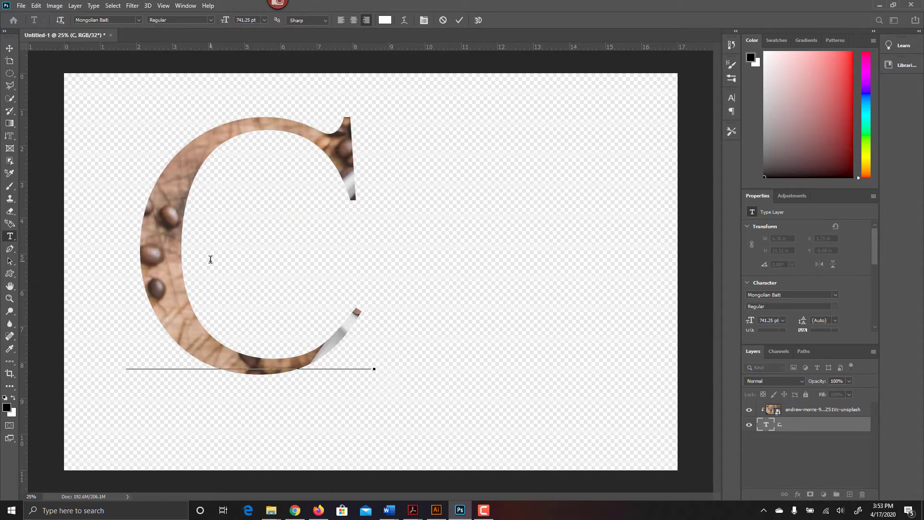
pyautogui.write('O')
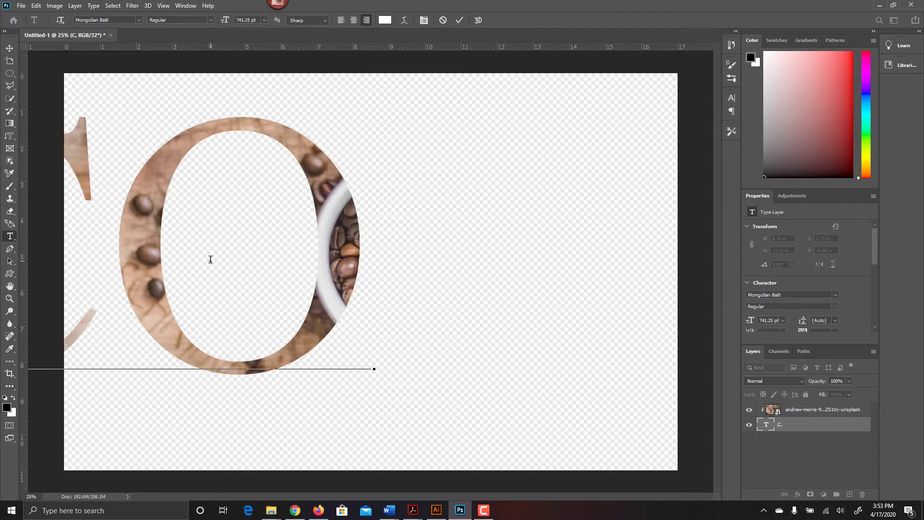
pyautogui.write('FF')
pyautogui.write('EE')
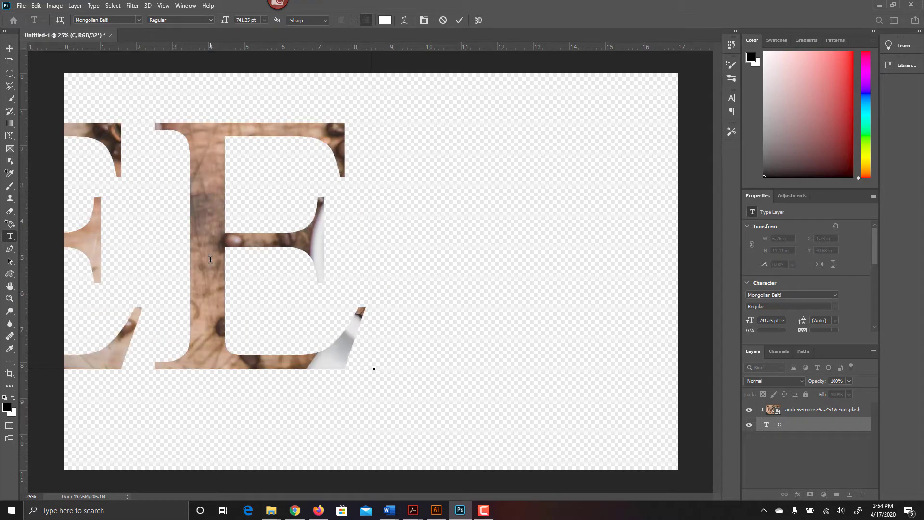
pyautogui.click(7, 49)
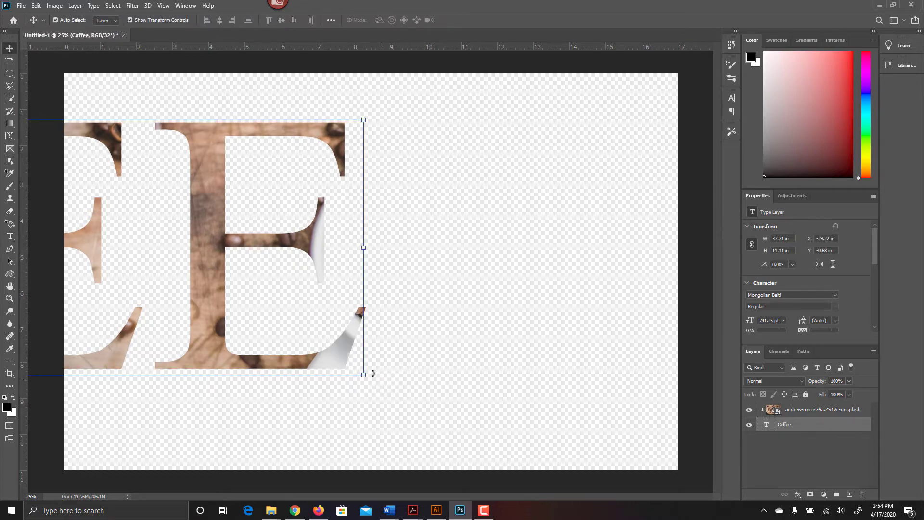
# Scale the COFFEE text down to 68.85% and shift it right so the C fits inside the canvas
pyautogui.moveTo(364, 373); pyautogui.dragTo(521, 342)
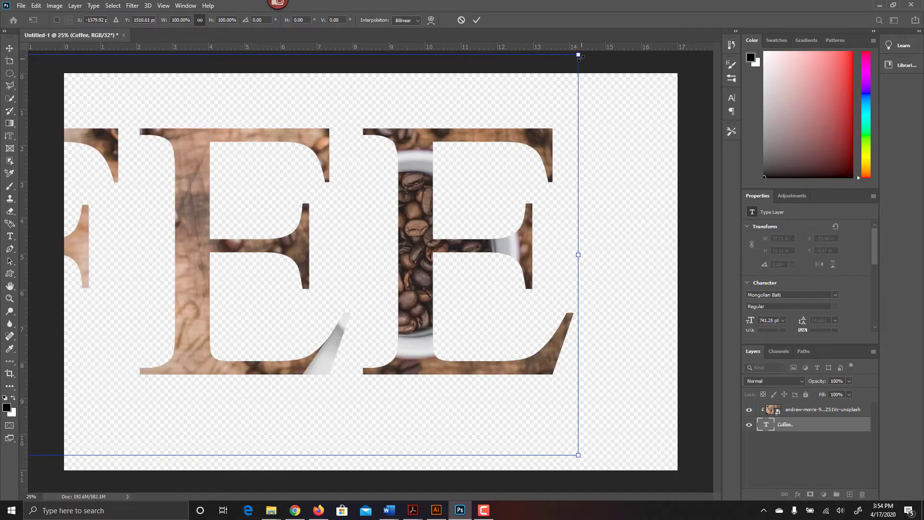
pyautogui.moveTo(576, 61); pyautogui.dragTo(128, 223)
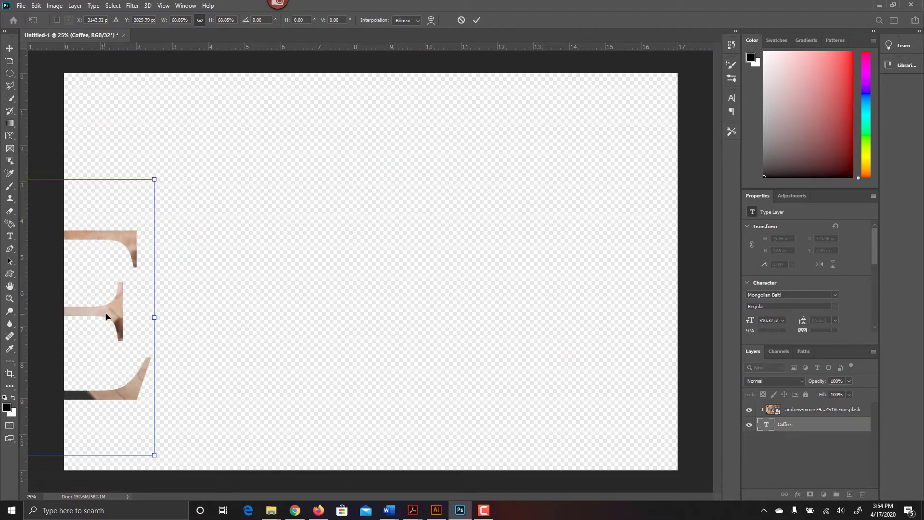
pyautogui.moveTo(106, 316); pyautogui.dragTo(622, 218)
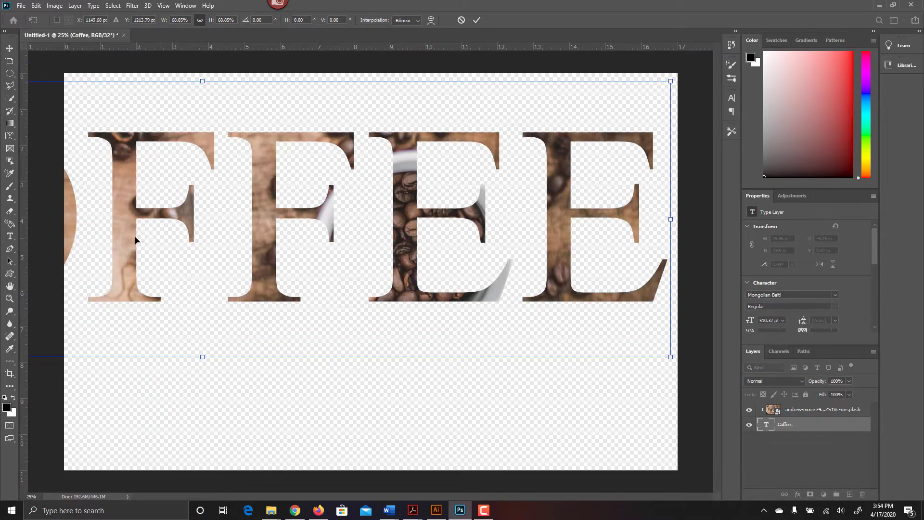
pyautogui.moveTo(128, 233); pyautogui.dragTo(518, 274)
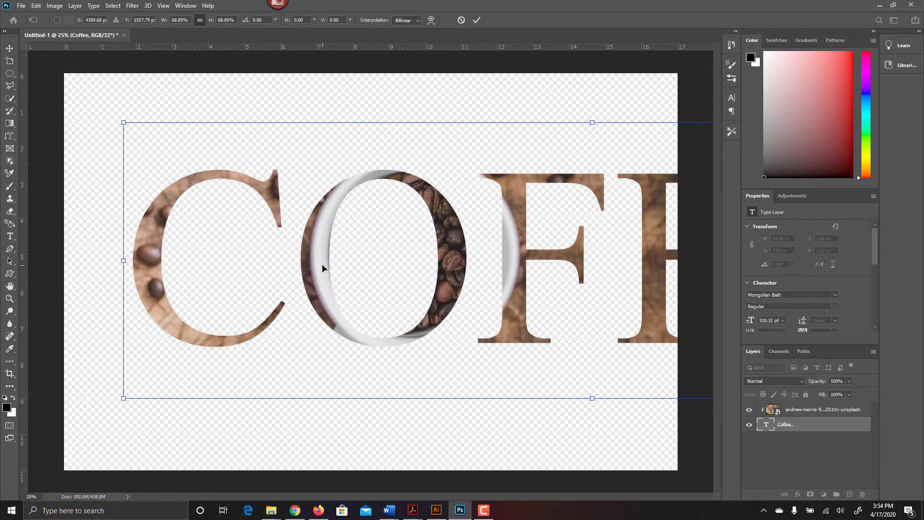
pyautogui.moveTo(312, 258); pyautogui.dragTo(302, 253)
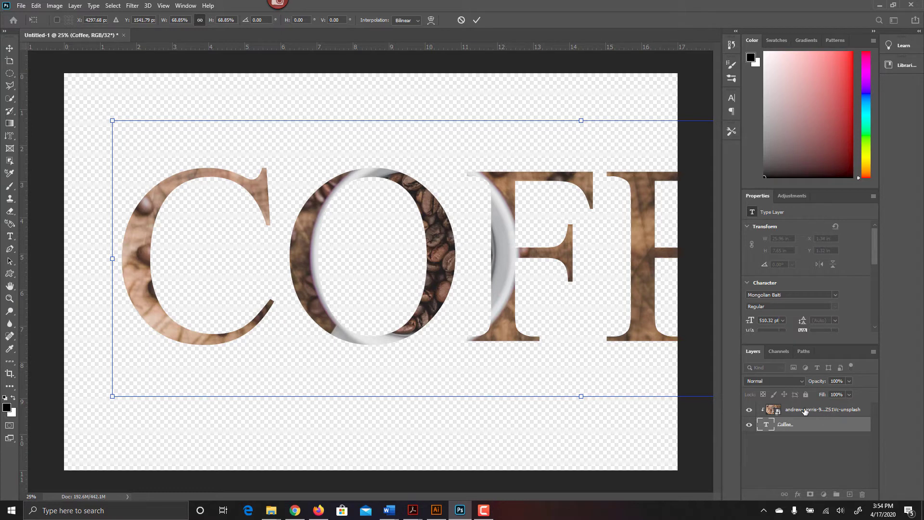
# Commit the resize and place a duplicate of the coffee photo beneath the COFFEE text
pyautogui.press('Return')
pyautogui.click(825, 411)
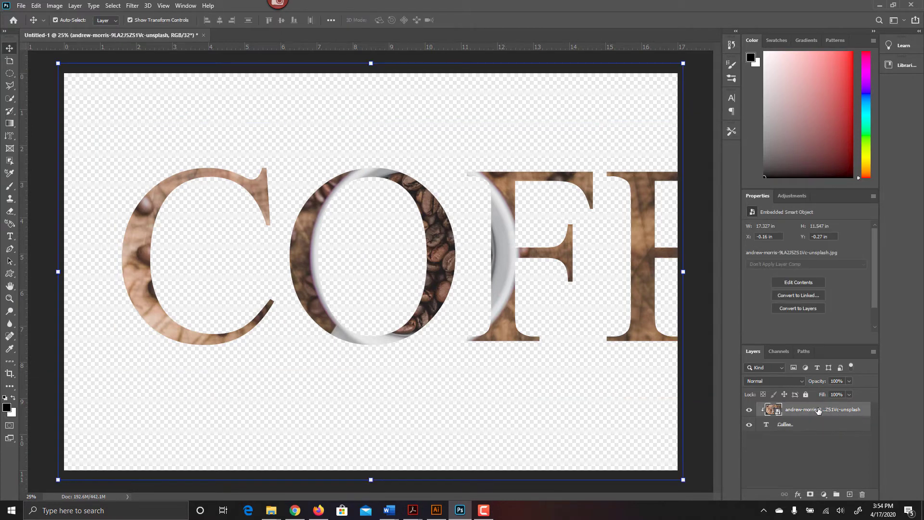
pyautogui.moveTo(818, 410); pyautogui.dragTo(849, 494)
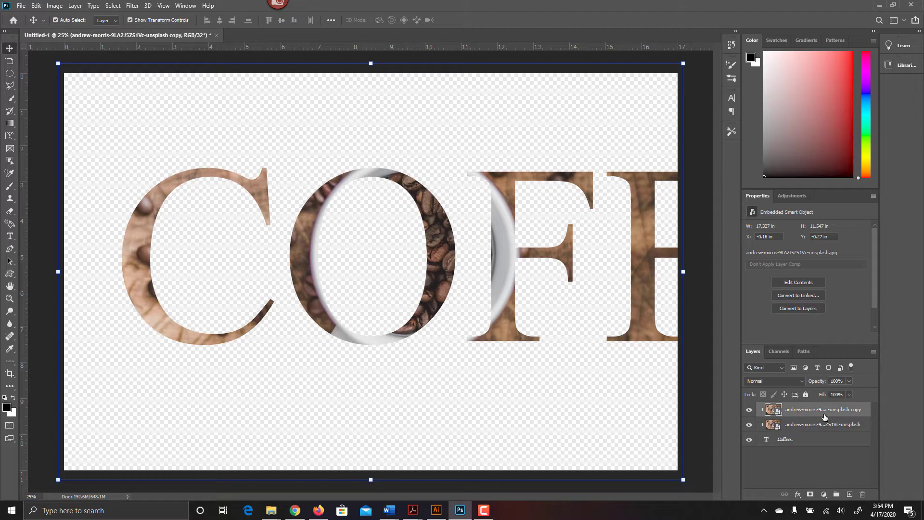
pyautogui.moveTo(805, 409); pyautogui.dragTo(790, 452)
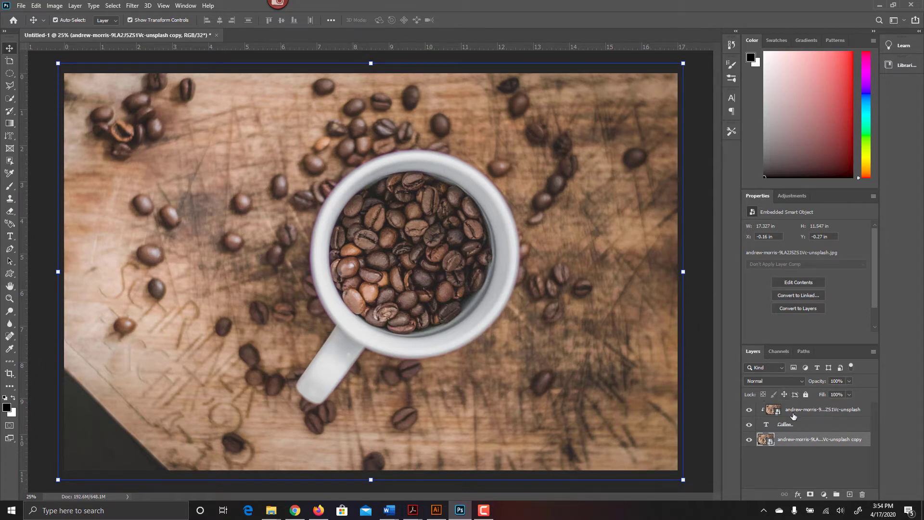
# Undo a stray resize of the clipped photo and select it together with the Coffee text layer
pyautogui.click(811, 410)
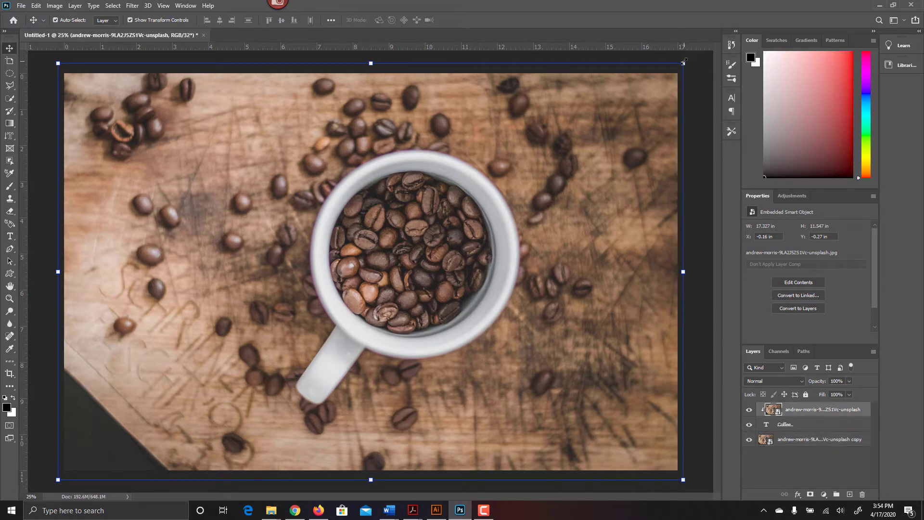
pyautogui.moveTo(683, 62); pyautogui.dragTo(724, 32)
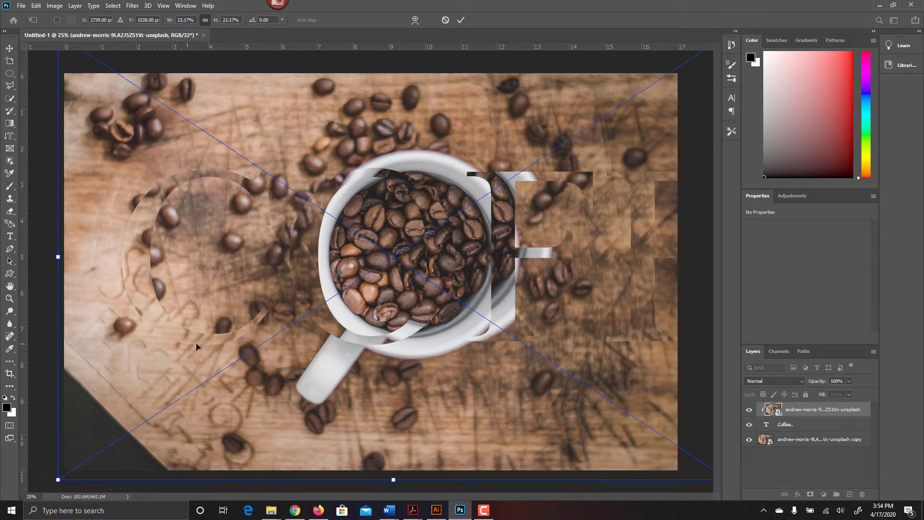
pyautogui.hotkey('ctrl', 'z')
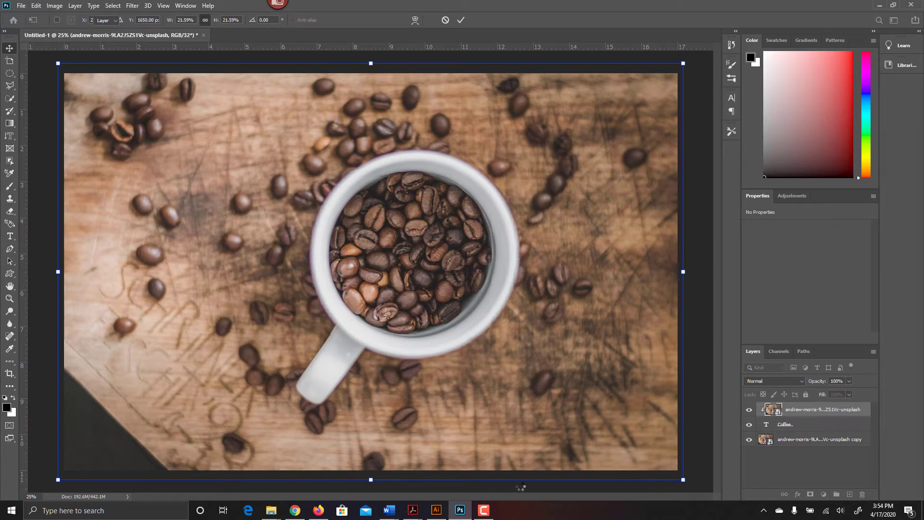
pyautogui.click(808, 424)
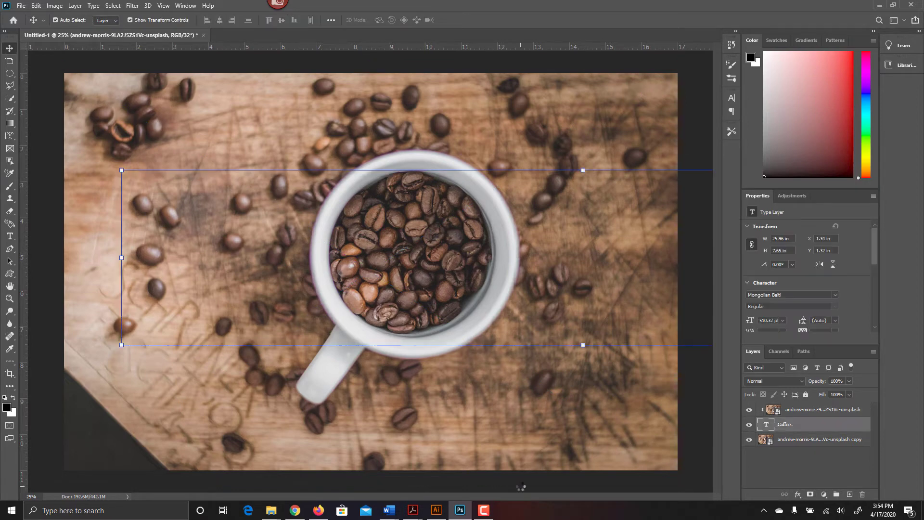
pyautogui.keyDown('shift'); pyautogui.click(809, 412); pyautogui.keyUp('shift')
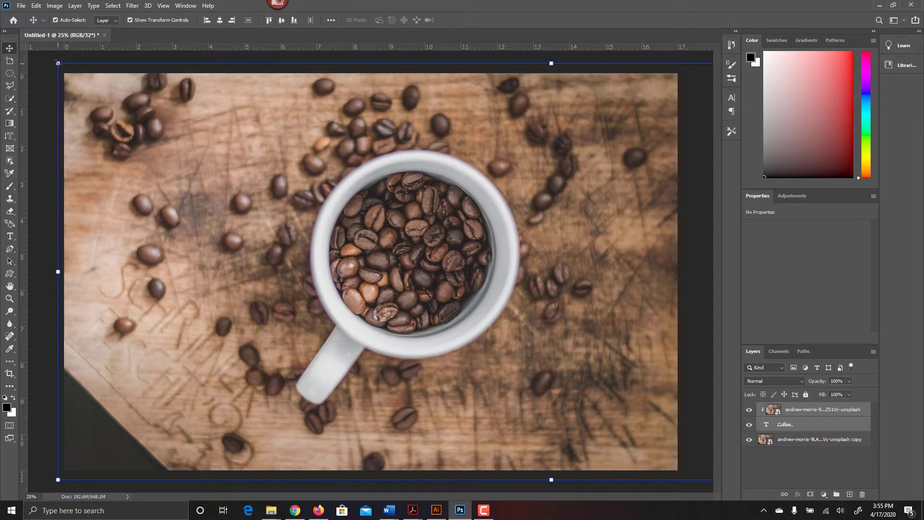
# Enlarge the COFFEE lettering to 109.35% and move it down-right, centring the cup in the word
pyautogui.moveTo(58, 63); pyautogui.dragTo(34, 48)
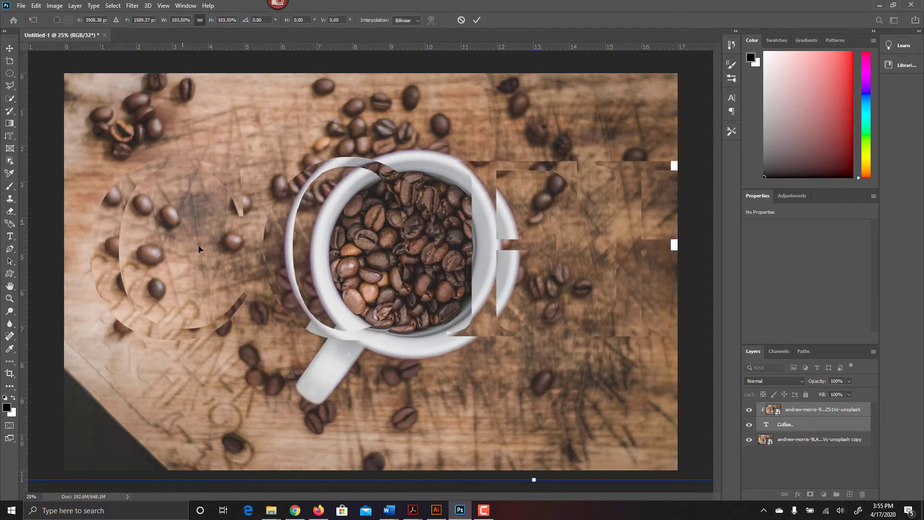
pyautogui.moveTo(116, 289); pyautogui.dragTo(175, 255)
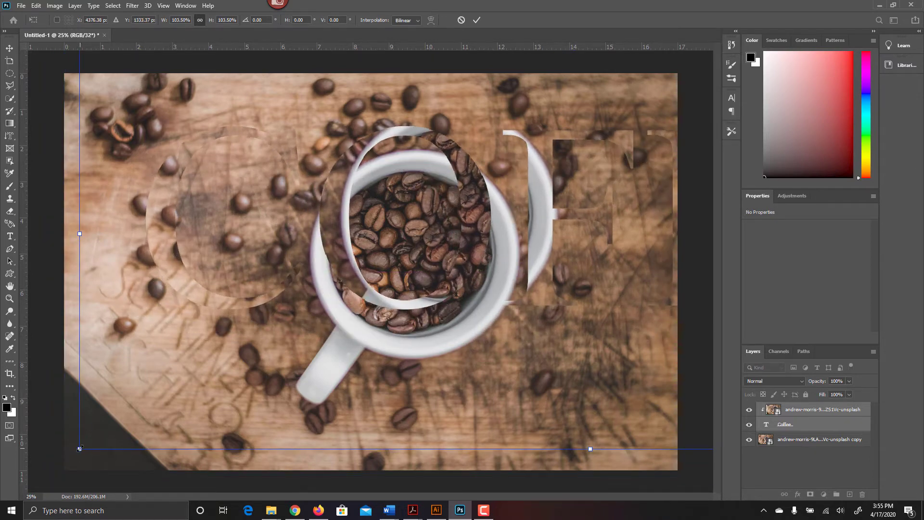
pyautogui.moveTo(79, 448); pyautogui.dragTo(21, 473)
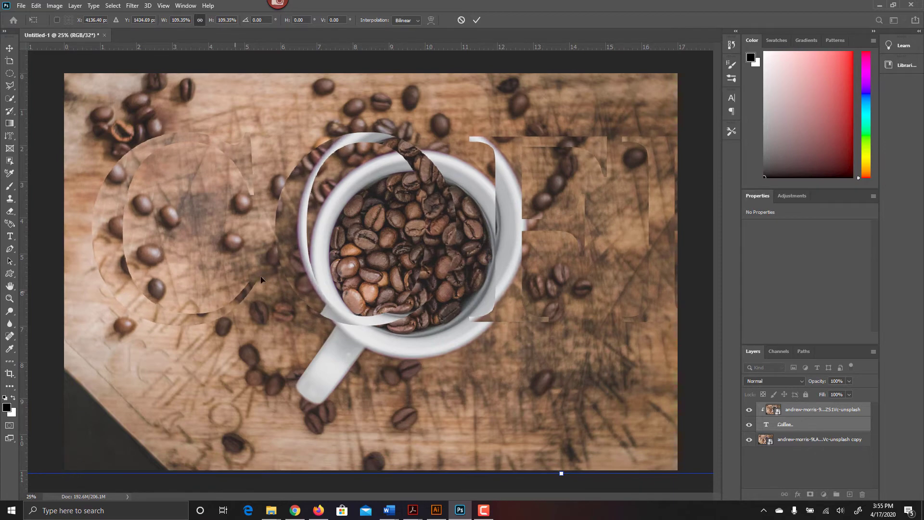
pyautogui.moveTo(295, 258); pyautogui.dragTo(308, 262)
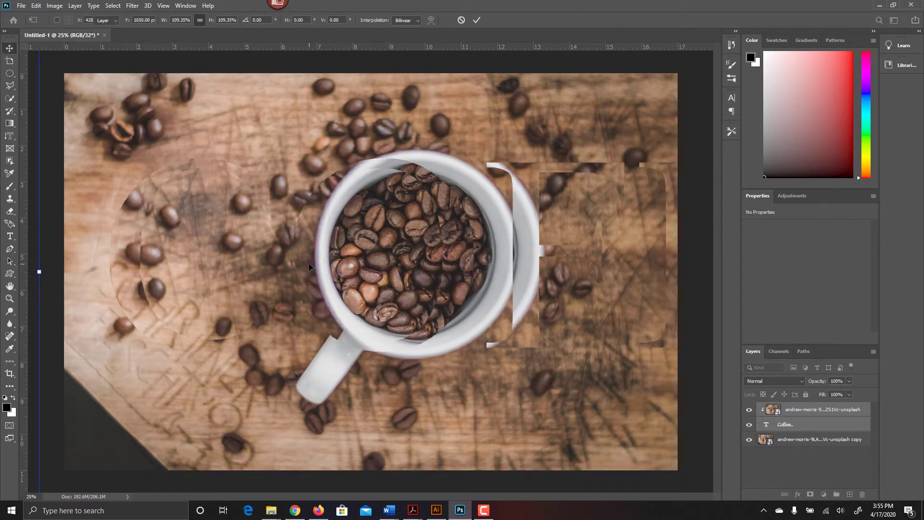
pyautogui.press('Return')
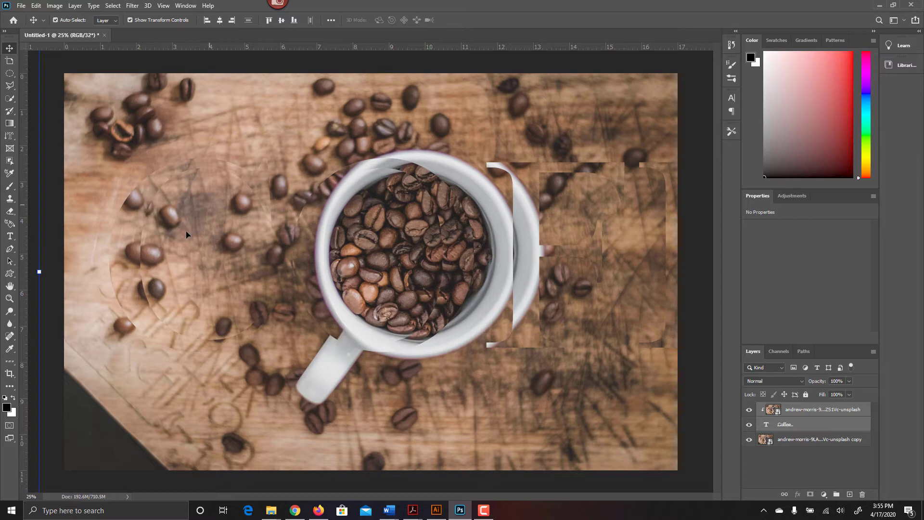
# Give the Coffee layer a Multiply drop shadow: 70% opacity, 13 px distance, 29 px size
pyautogui.click(818, 423)
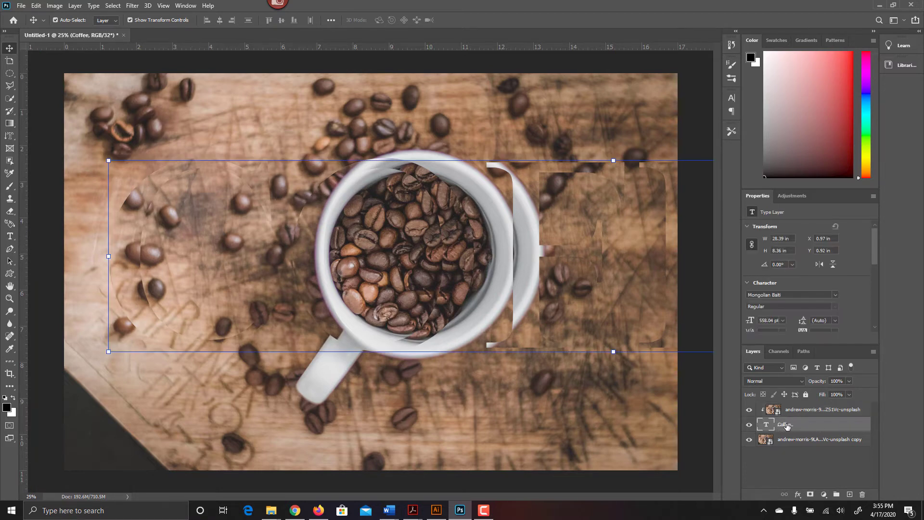
pyautogui.doubleClick(827, 424)
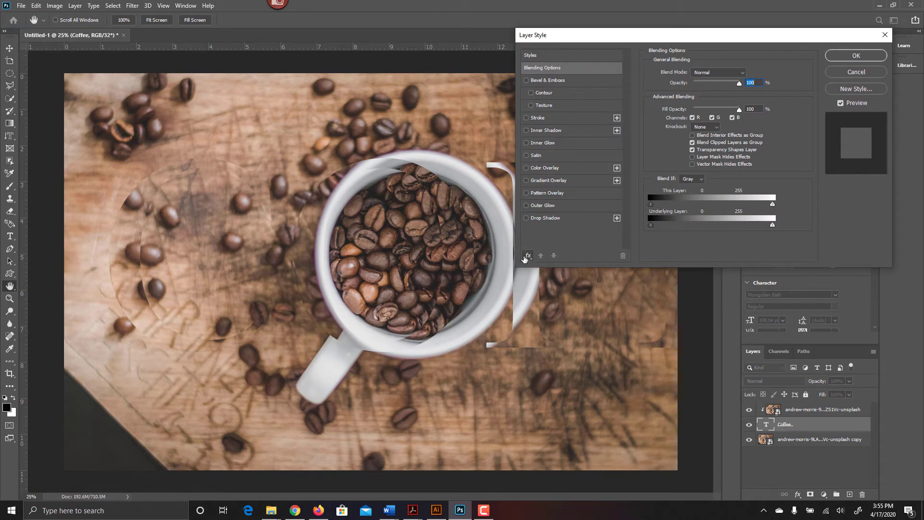
pyautogui.click(547, 219)
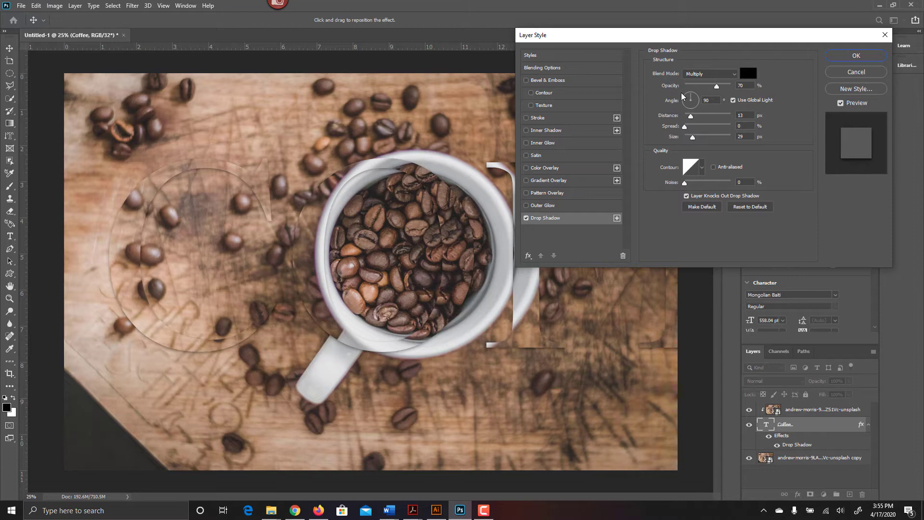
pyautogui.click(744, 86)
pyautogui.click(848, 54)
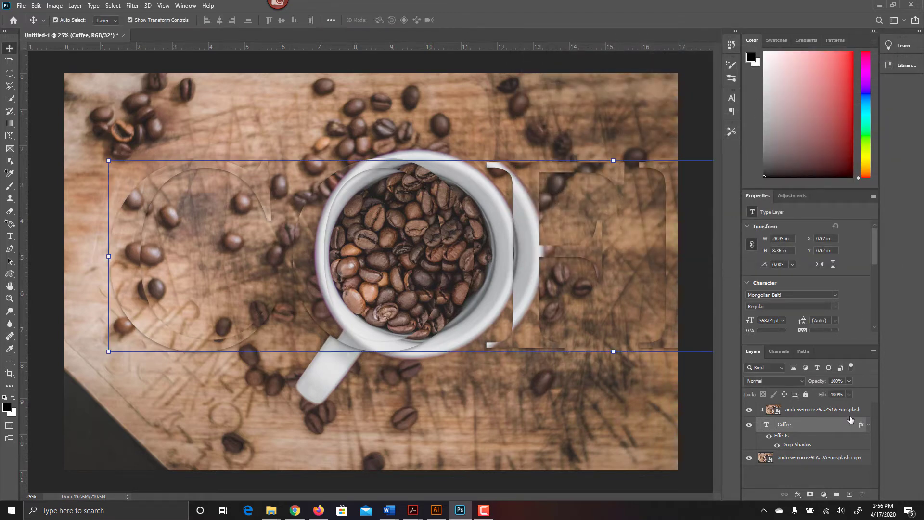
# Select the background photo copy, briefly toggle the upper layers' visibility, and show the Adjustments panel
pyautogui.click(767, 458)
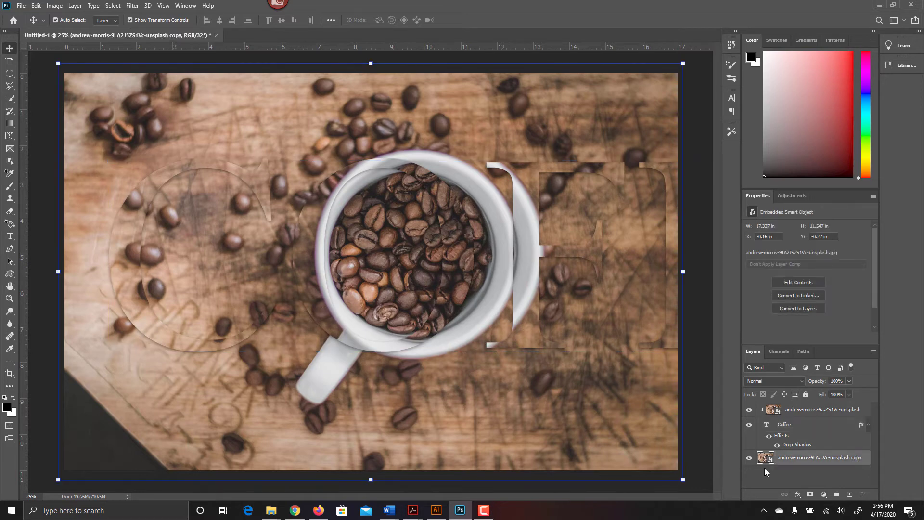
pyautogui.moveTo(749, 409); pyautogui.dragTo(749, 424)
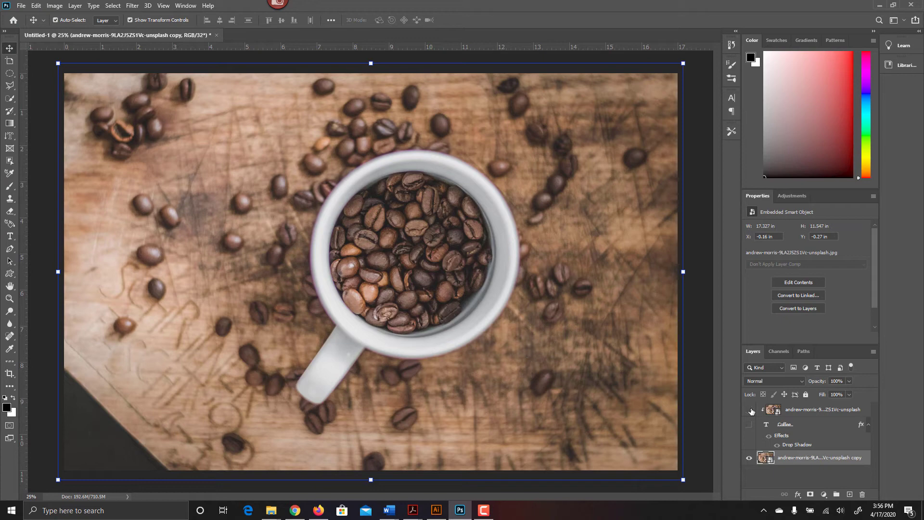
pyautogui.moveTo(751, 410); pyautogui.dragTo(749, 425)
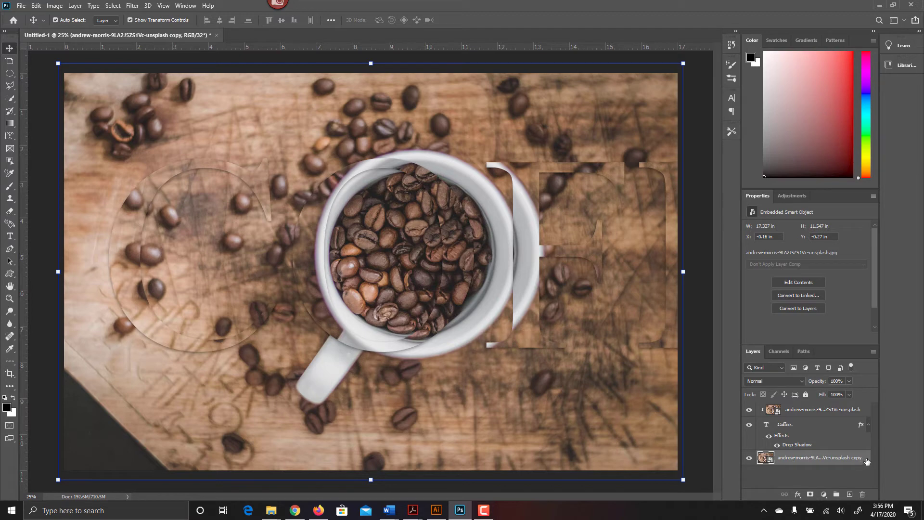
pyautogui.click(786, 197)
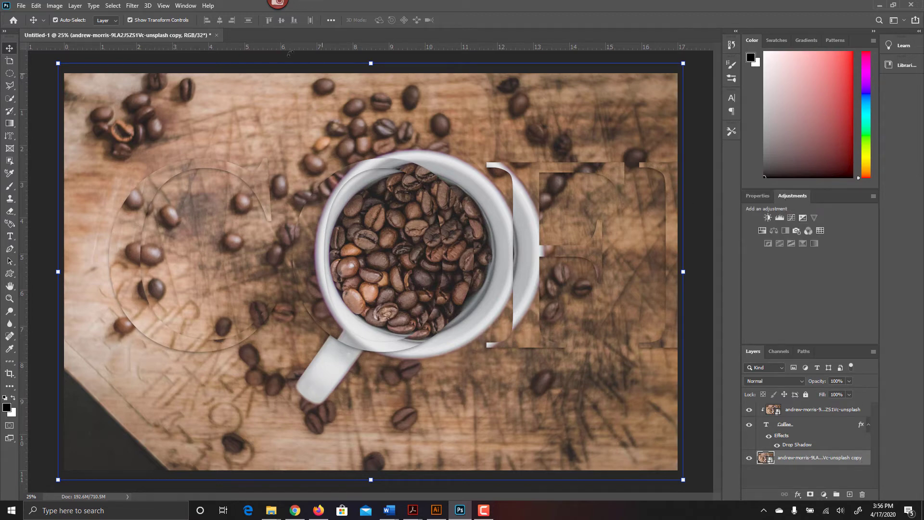
pyautogui.click(186, 5)
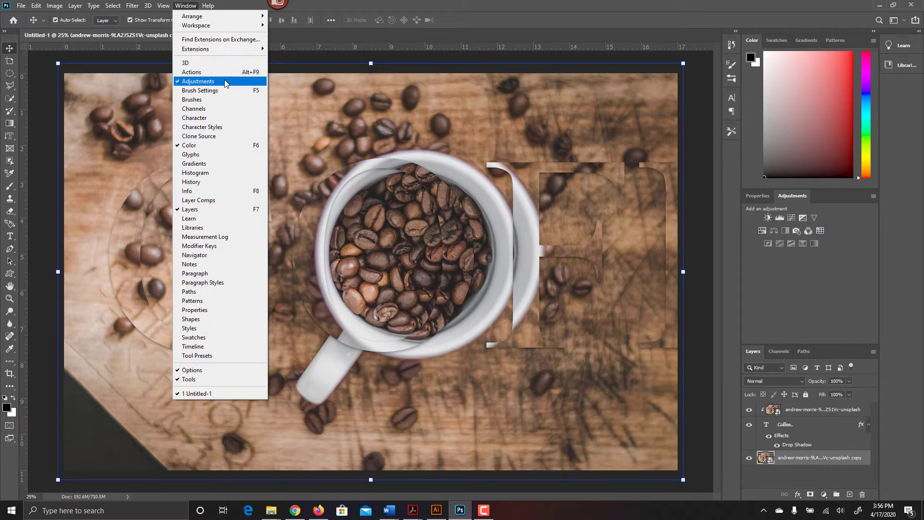
pyautogui.click(714, 149)
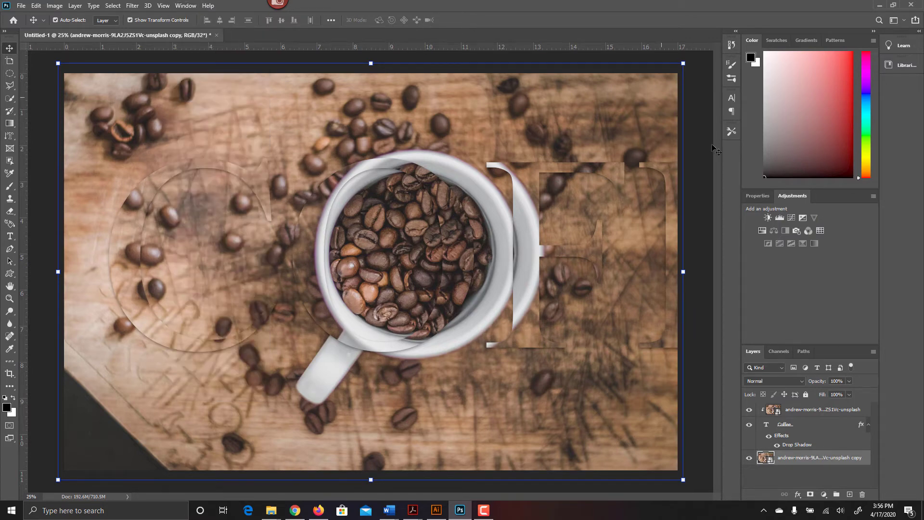
# Add a Hue/Saturation adjustment to the background photo with Lightness at -47
pyautogui.click(763, 232)
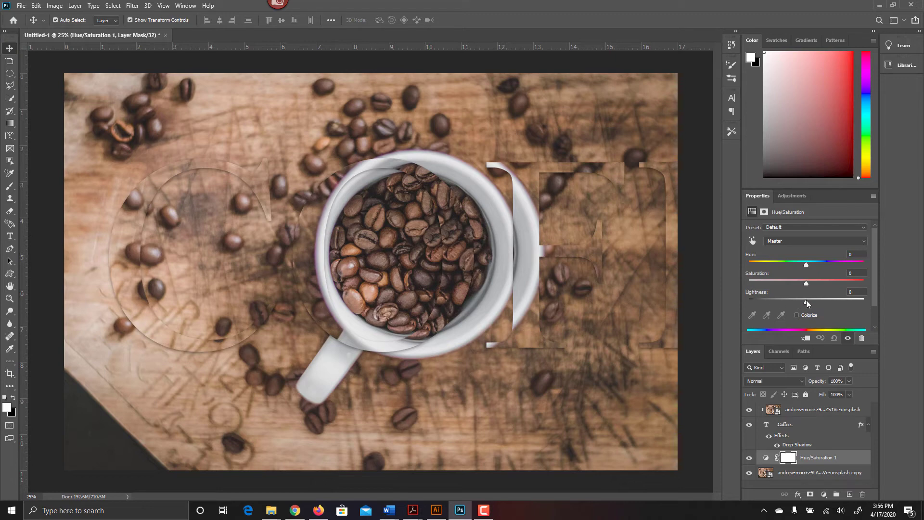
pyautogui.moveTo(807, 300)
pyautogui.mouseDown()
pyautogui.moveTo(824, 303)
pyautogui.moveTo(805, 305)
pyautogui.mouseUp()
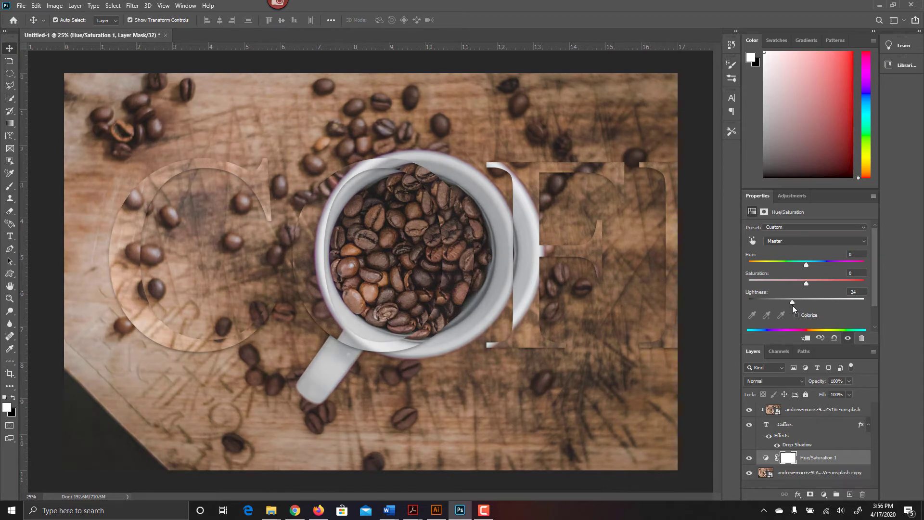
pyautogui.moveTo(792, 305); pyautogui.dragTo(774, 306)
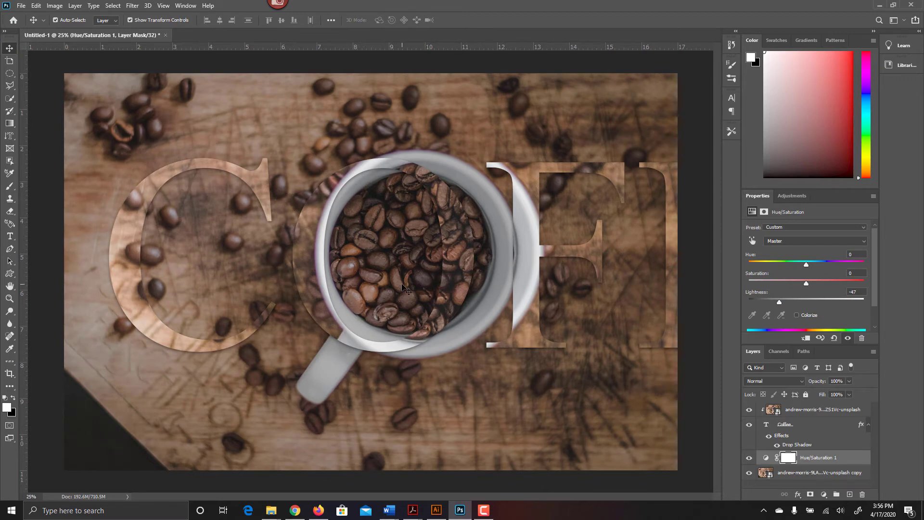
# Hide the clipped photo, Coffee lettering and Hue/Saturation layers, with the background copy selected
pyautogui.click(749, 409)
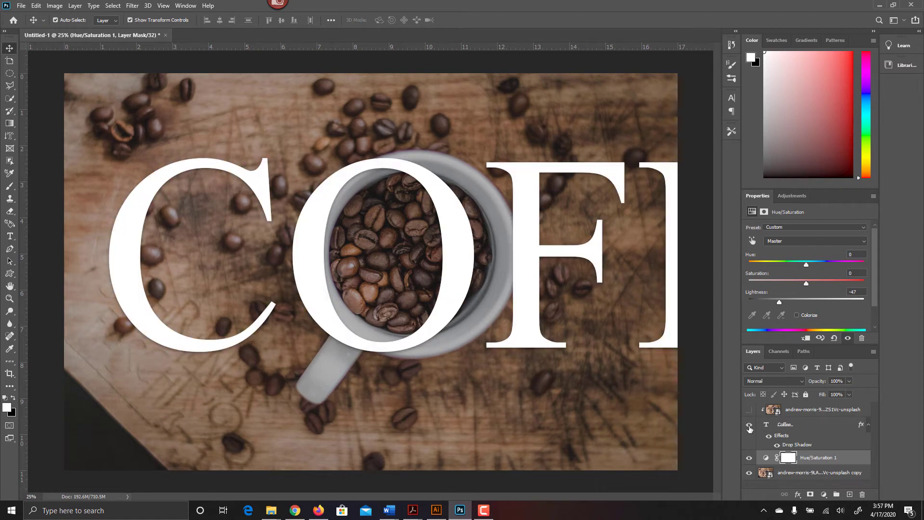
pyautogui.click(748, 424)
pyautogui.click(791, 473)
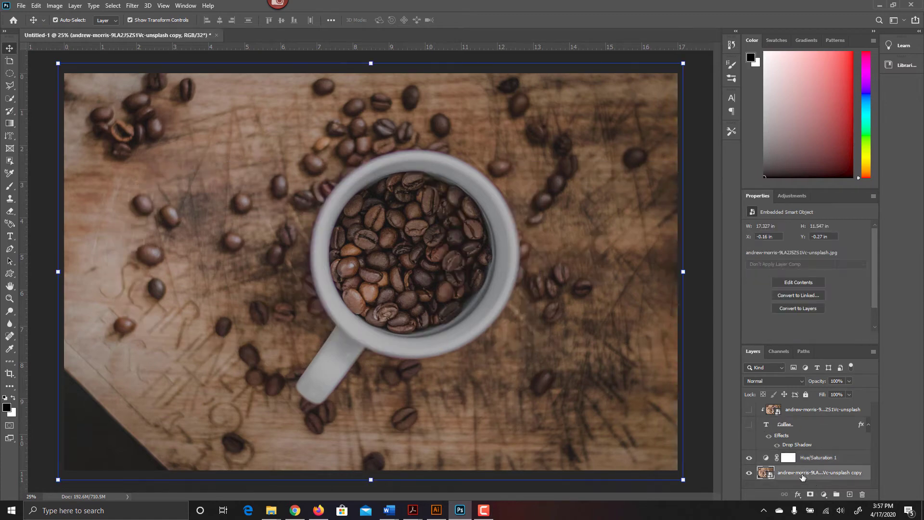
pyautogui.click(749, 457)
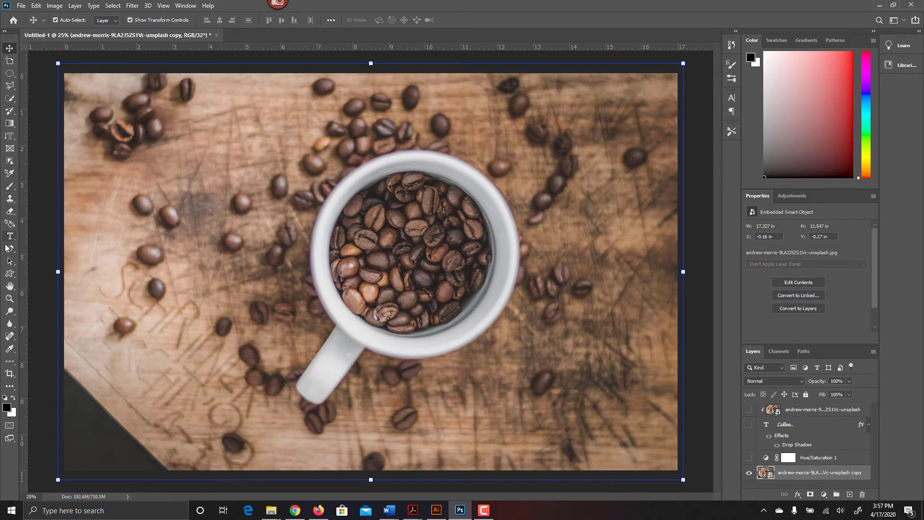
# Draw a large Sycamore Tree 1 custom shape from Leaf Trees over the lower right of the photo
pyautogui.click(11, 276)
pyautogui.rightClick(11, 276)
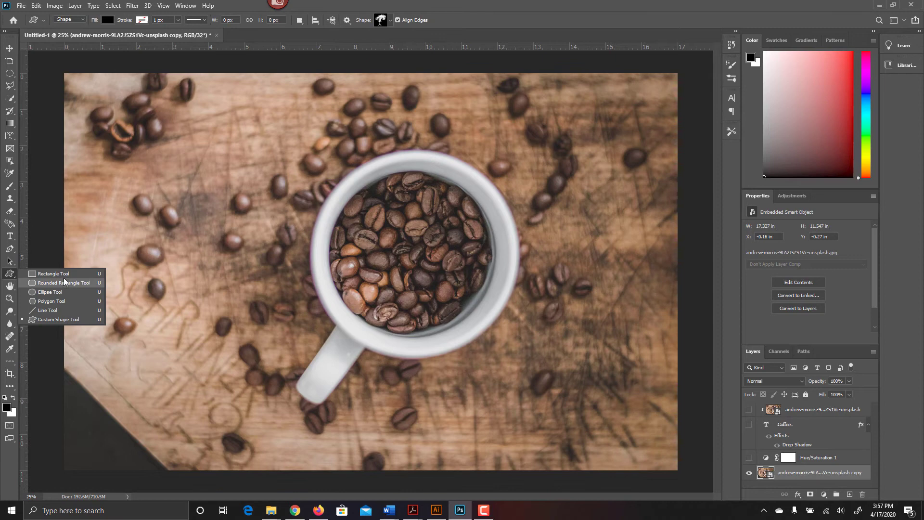
pyautogui.click(56, 320)
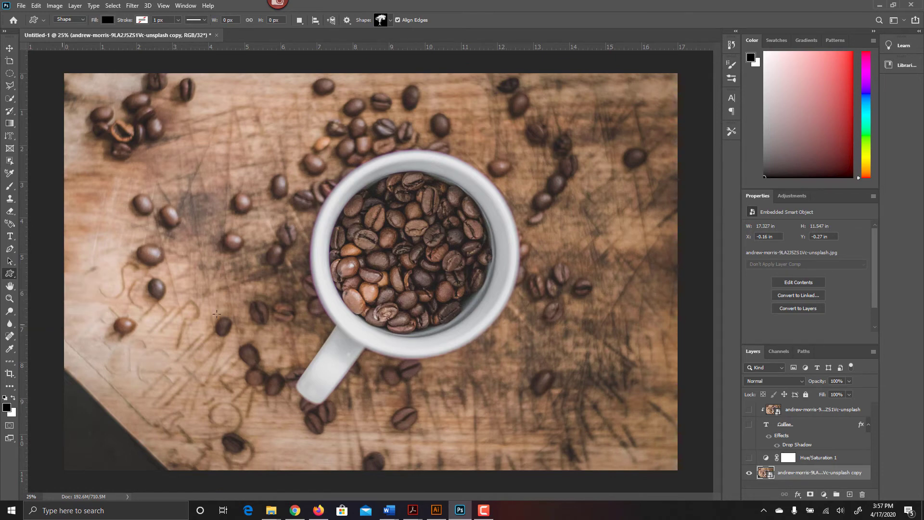
pyautogui.click(391, 20)
pyautogui.moveTo(440, 97); pyautogui.dragTo(541, 206)
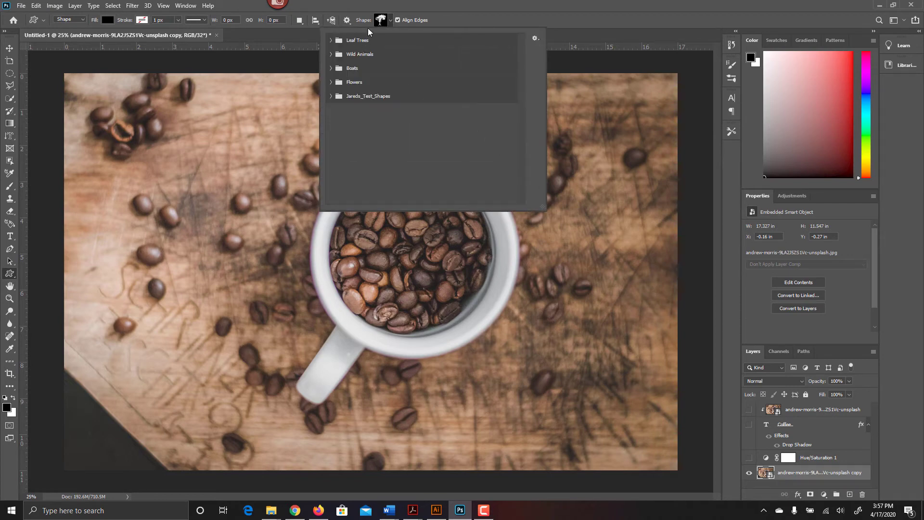
pyautogui.click(330, 42)
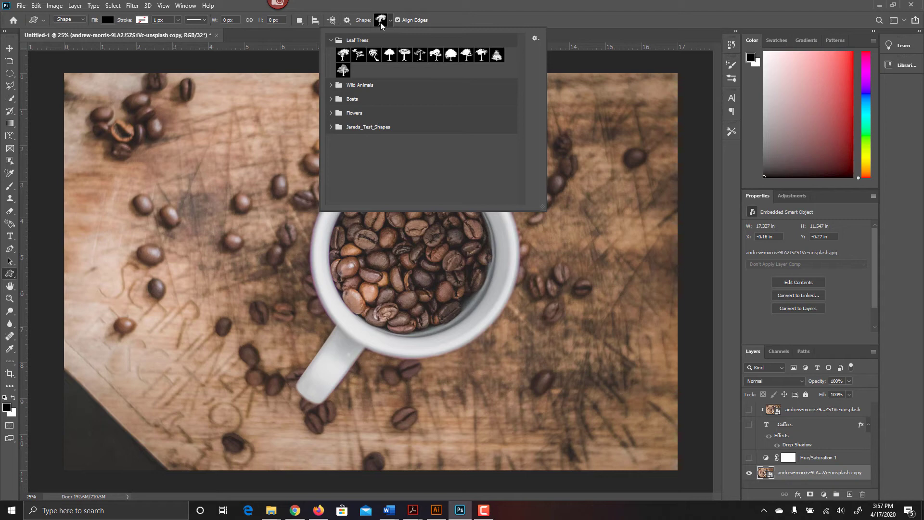
pyautogui.click(345, 71)
pyautogui.click(464, 11)
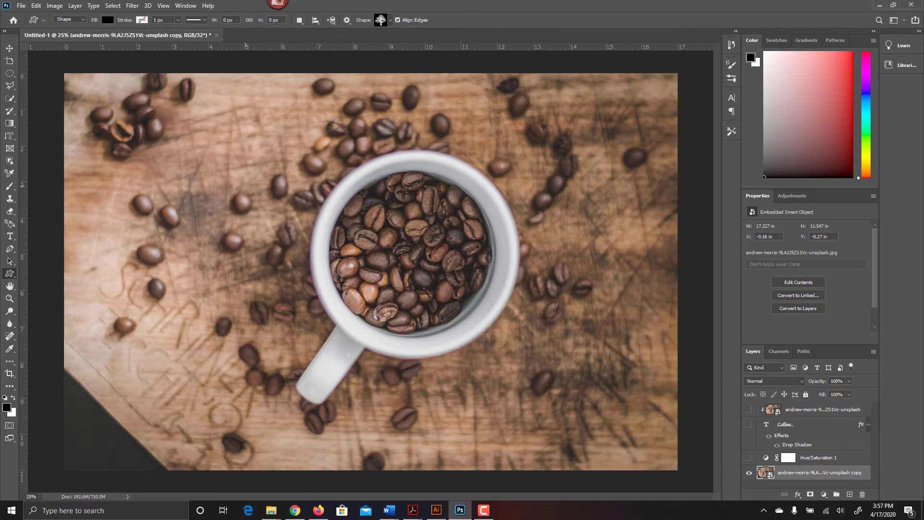
pyautogui.moveTo(248, 185); pyautogui.dragTo(736, 517)
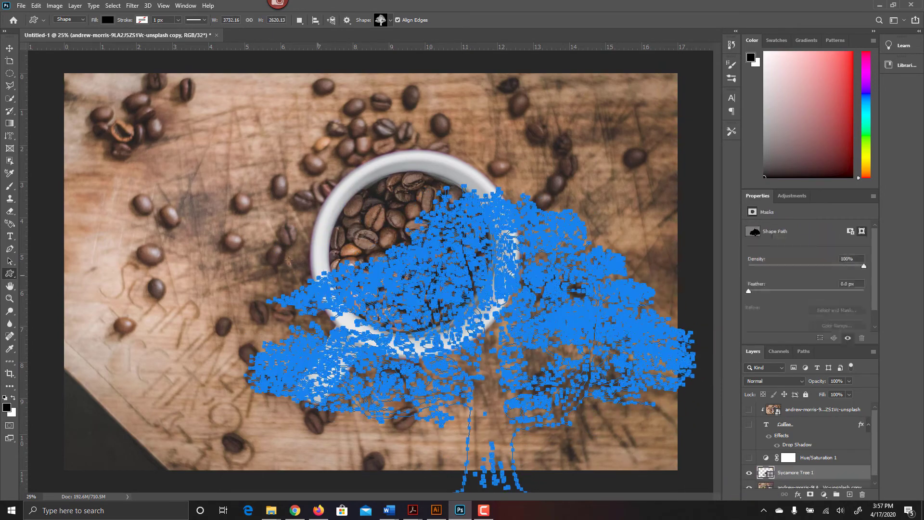
# Move the tree shape up and left, and put its layer below the photo copy
pyautogui.press('v')
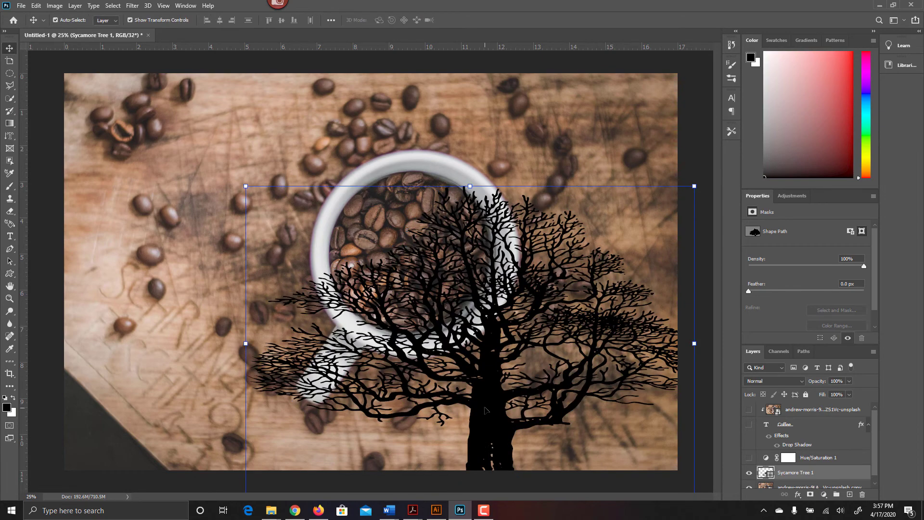
pyautogui.moveTo(485, 410); pyautogui.dragTo(380, 332)
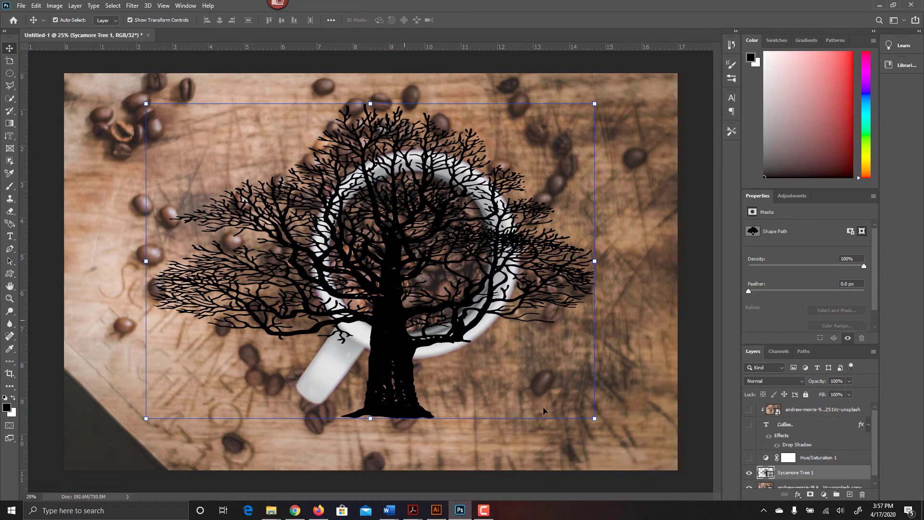
pyautogui.scroll(-1, 875, 479)
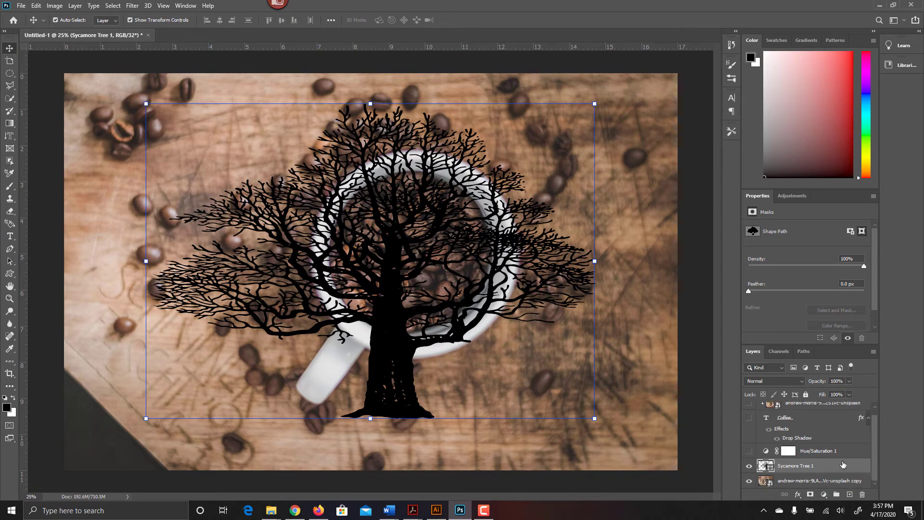
pyautogui.moveTo(843, 466); pyautogui.dragTo(790, 460)
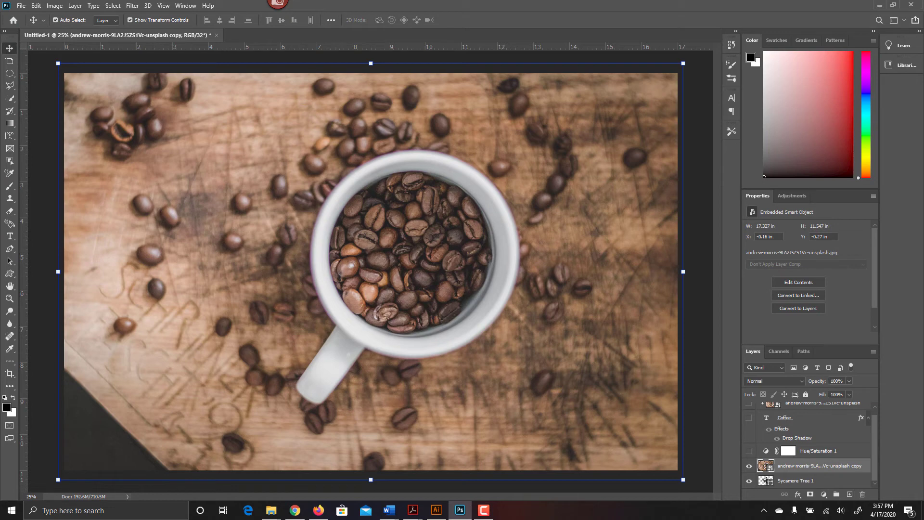
# Clip the photo copy to the Sycamore Tree shape and duplicate the clipped photo layer
pyautogui.press('F10')
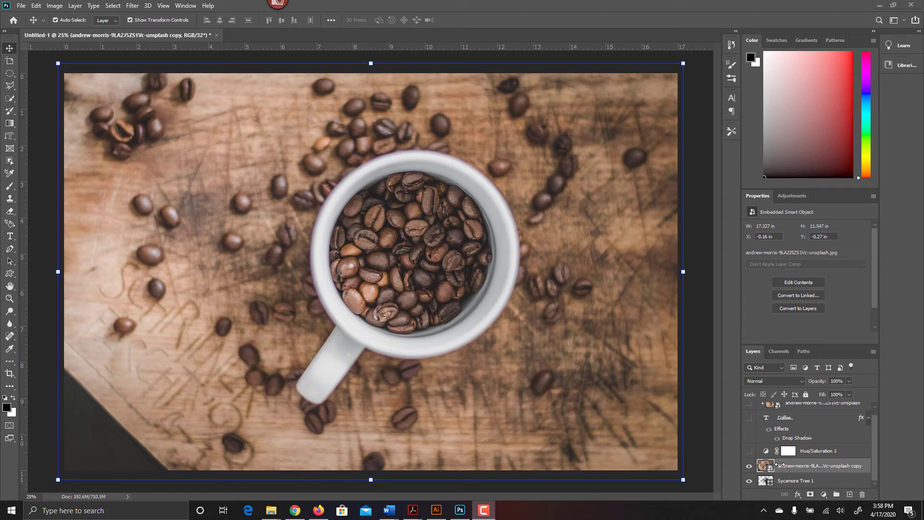
pyautogui.click(80, 6)
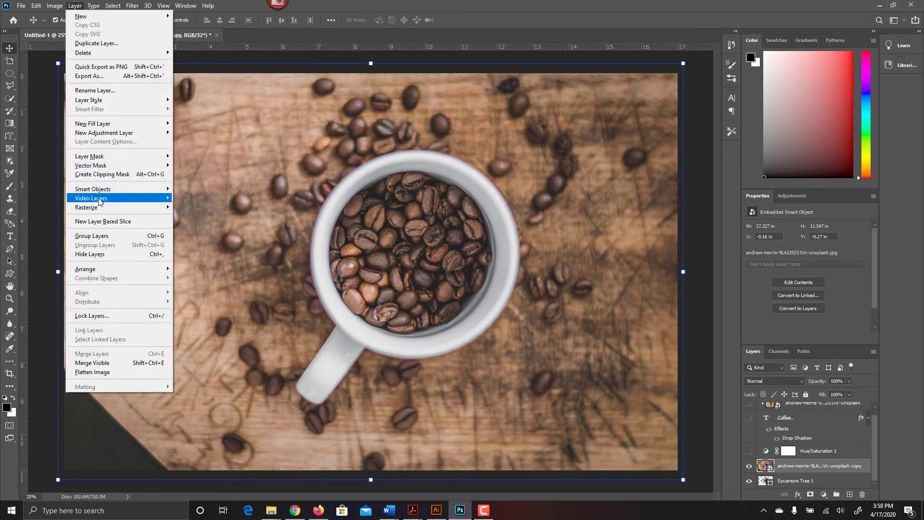
pyautogui.click(131, 174)
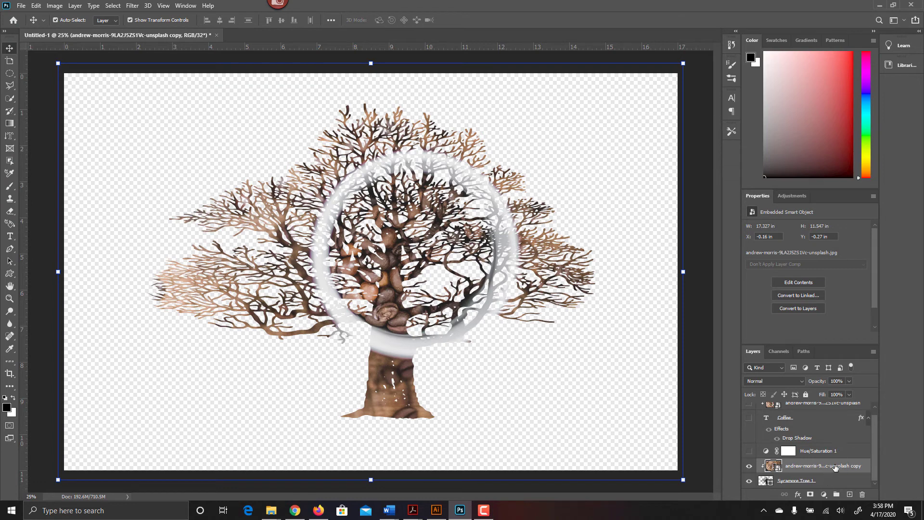
pyautogui.moveTo(837, 466); pyautogui.dragTo(849, 494)
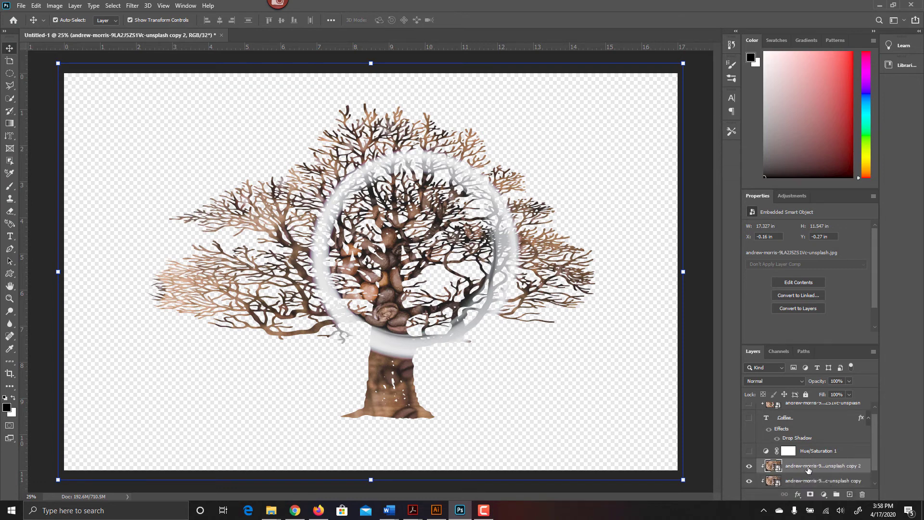
# Restack layers as photo copy, Sycamore Tree 1, then photo copy 2 at the bottom
pyautogui.moveTo(802, 474); pyautogui.dragTo(774, 451)
pyautogui.scroll(-1, 871, 452)
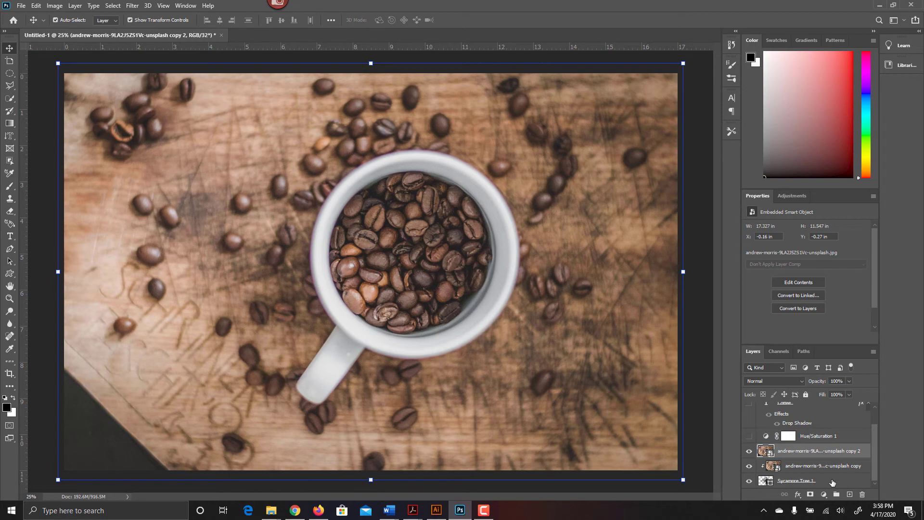
pyautogui.moveTo(834, 481); pyautogui.dragTo(835, 445)
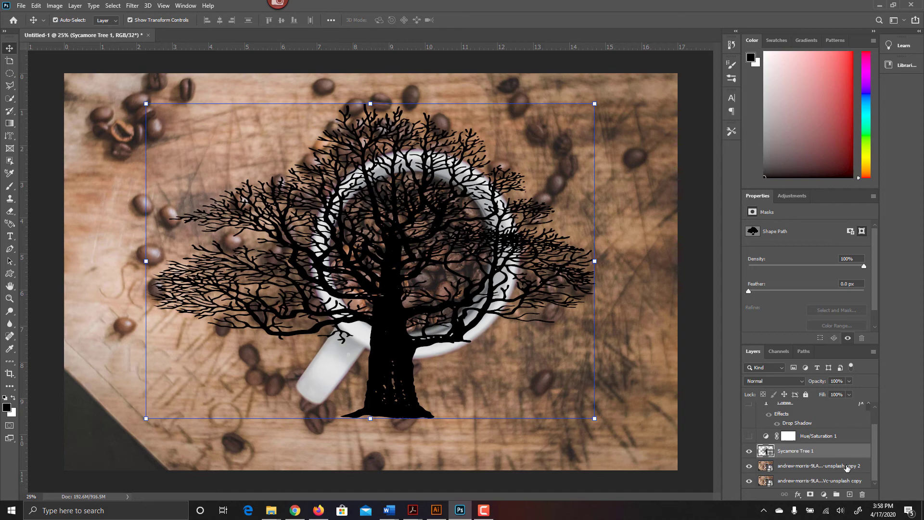
pyautogui.moveTo(824, 450); pyautogui.dragTo(793, 464)
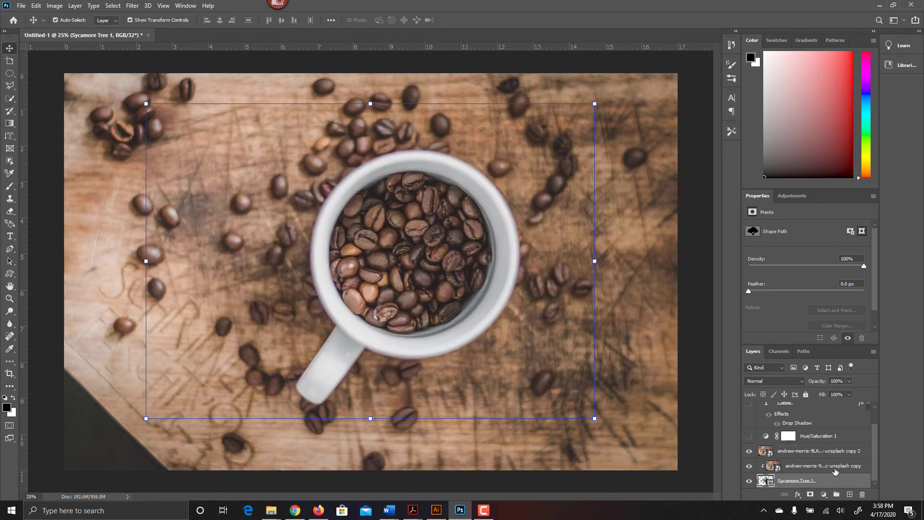
pyautogui.click(843, 470)
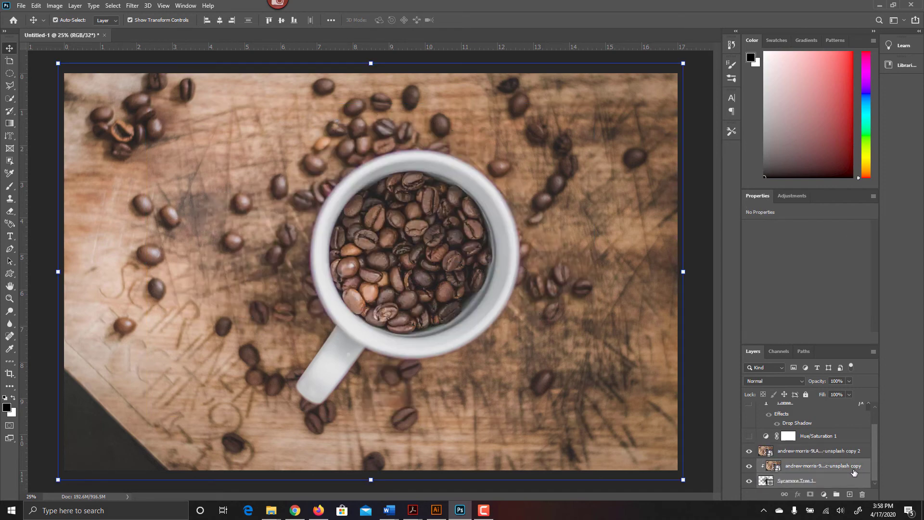
pyautogui.moveTo(855, 470); pyautogui.dragTo(847, 447)
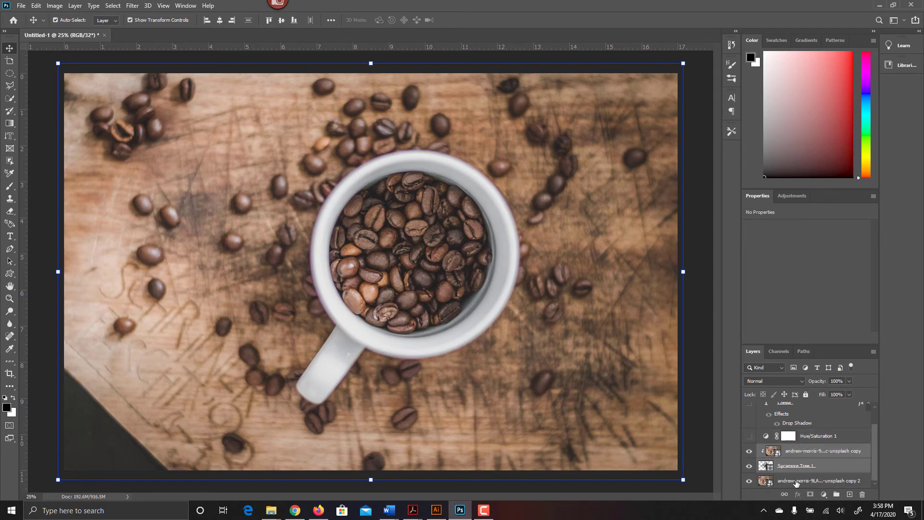
pyautogui.click(822, 467)
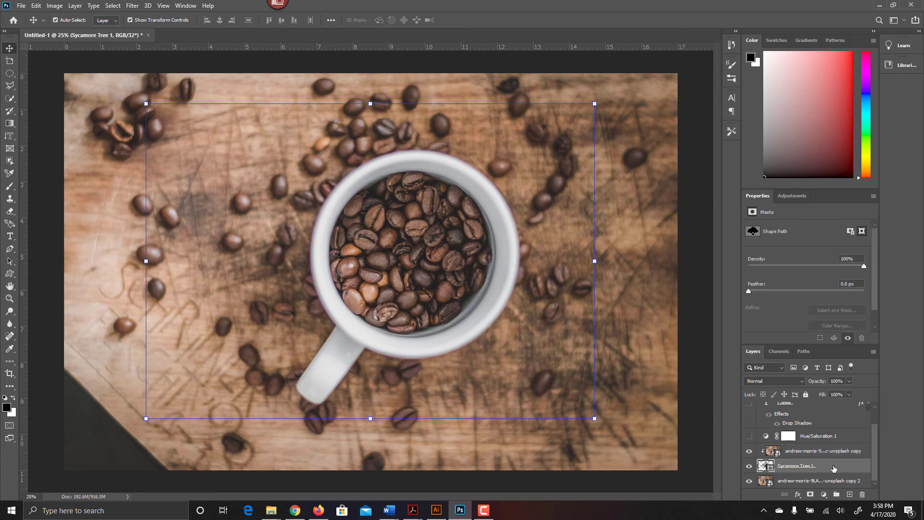
# Give Sycamore Tree 1 a drop shadow (70% opacity, 13 px distance, 29 px size)
pyautogui.doubleClick(839, 467)
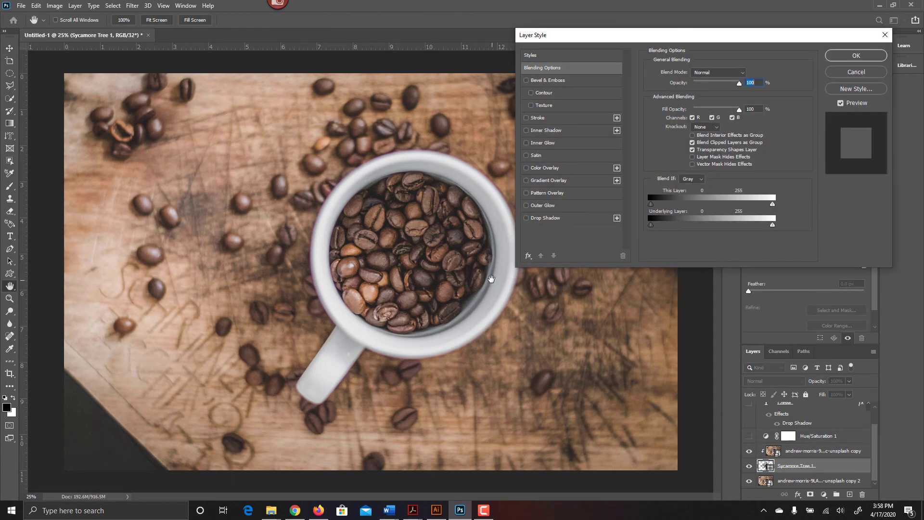
pyautogui.click(549, 218)
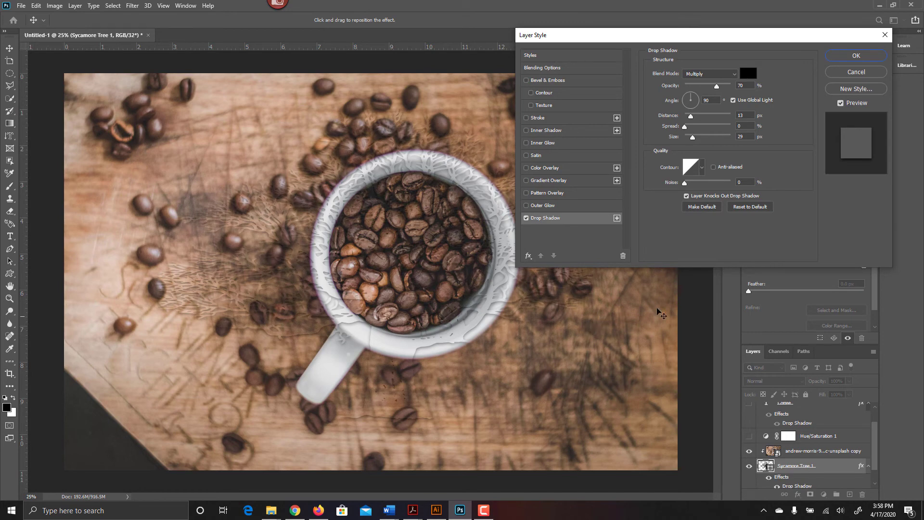
pyautogui.click(836, 56)
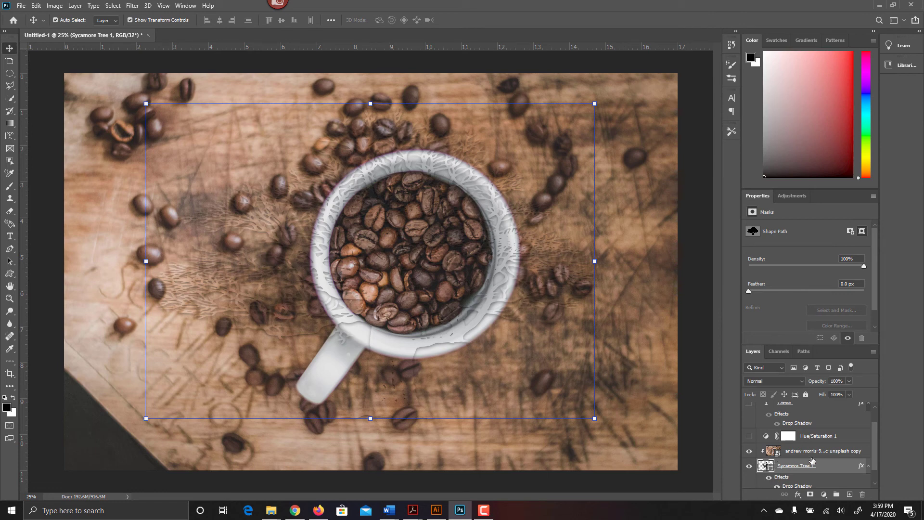
pyautogui.scroll(-1, 875, 450)
pyautogui.click(841, 483)
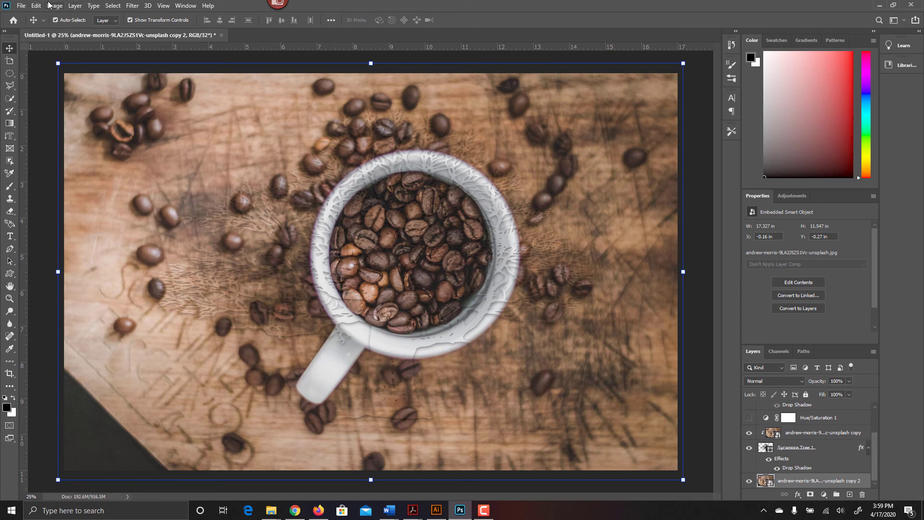
# Add a Hue/Saturation adjustment over photo copy 2: Lightness -32, Hue -15, reduced saturation
pyautogui.click(791, 196)
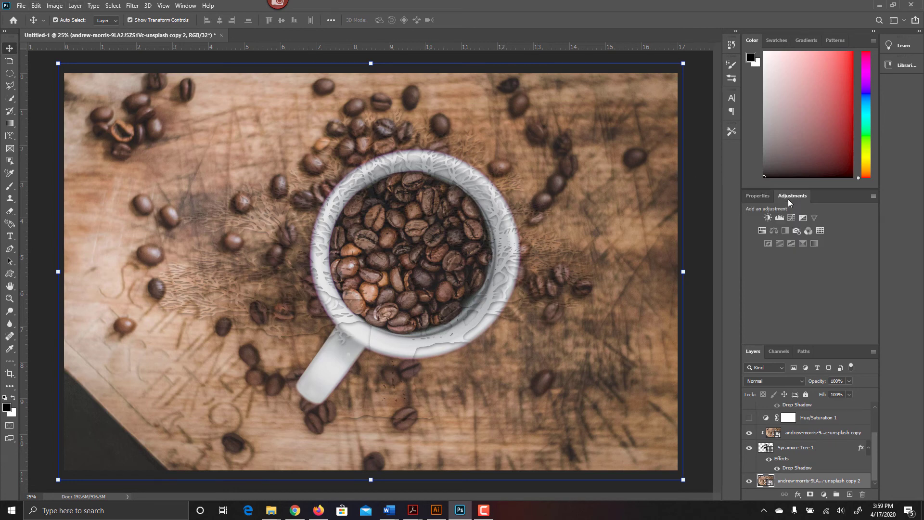
pyautogui.click(762, 230)
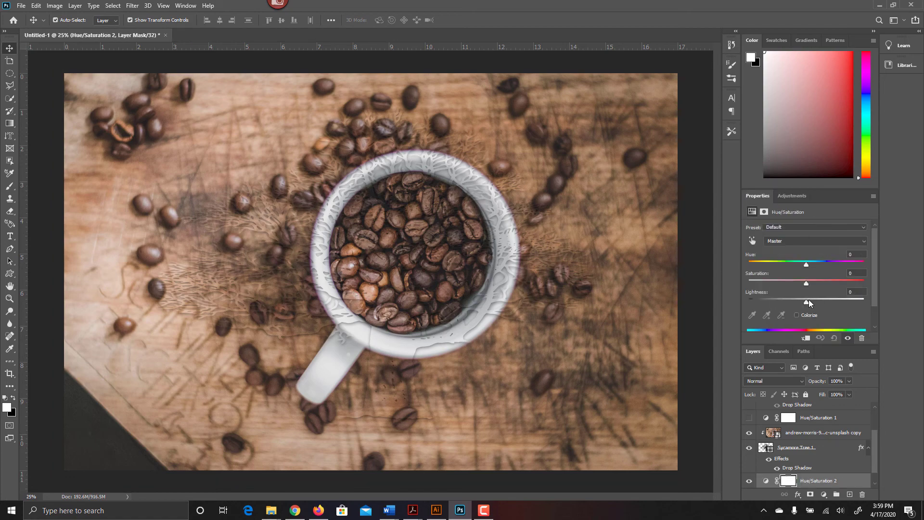
pyautogui.moveTo(806, 303); pyautogui.dragTo(770, 305)
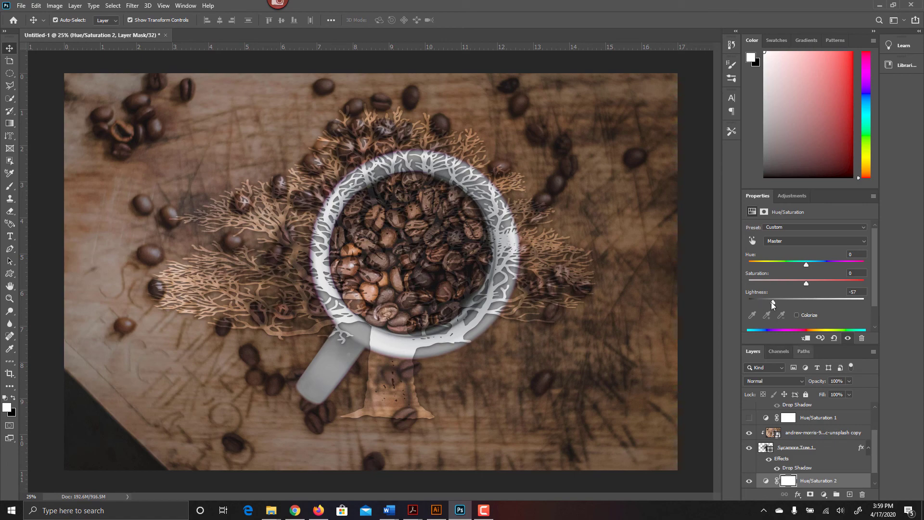
pyautogui.moveTo(763, 307); pyautogui.dragTo(756, 305)
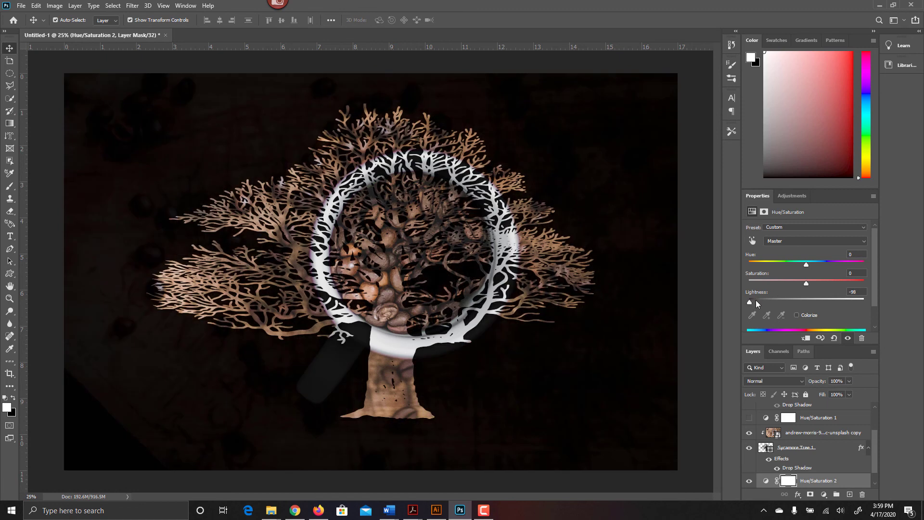
pyautogui.moveTo(756, 299); pyautogui.dragTo(757, 300)
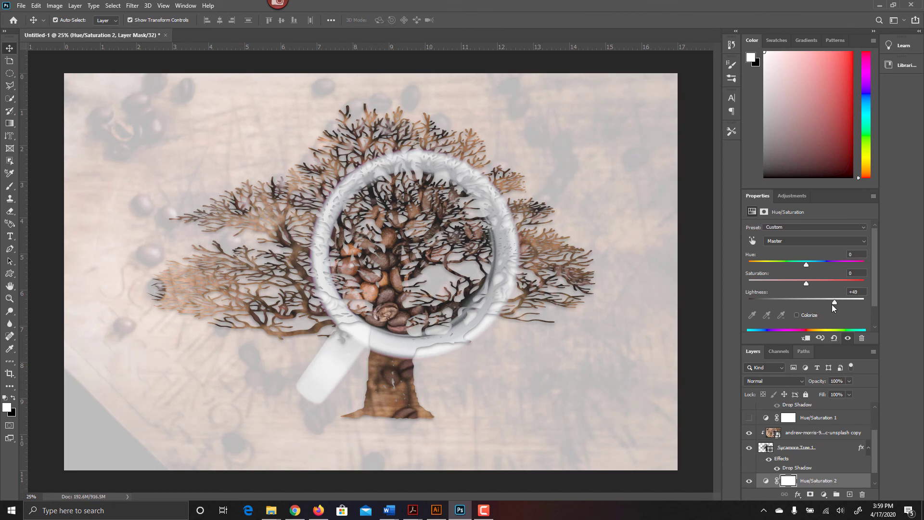
pyautogui.moveTo(833, 304); pyautogui.dragTo(821, 302)
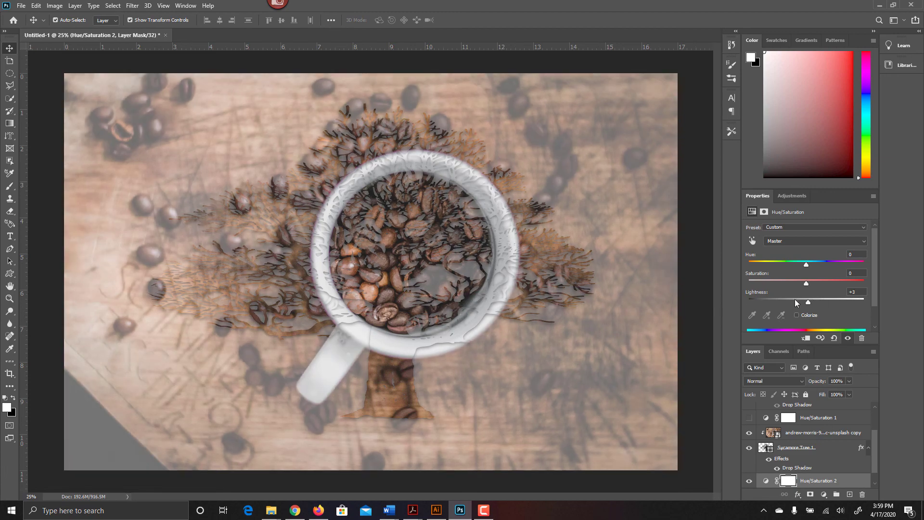
pyautogui.moveTo(795, 300); pyautogui.dragTo(787, 301)
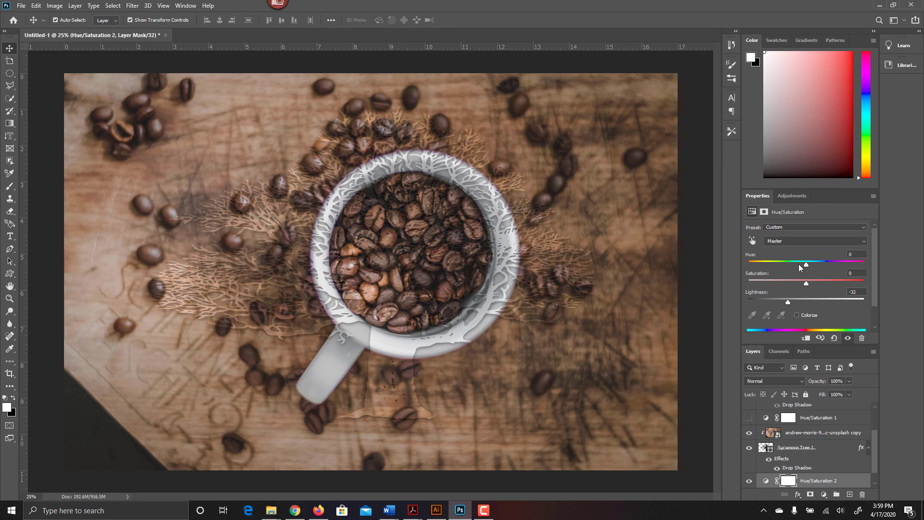
pyautogui.moveTo(808, 264)
pyautogui.mouseDown()
pyautogui.moveTo(819, 265)
pyautogui.moveTo(796, 273)
pyautogui.mouseUp()
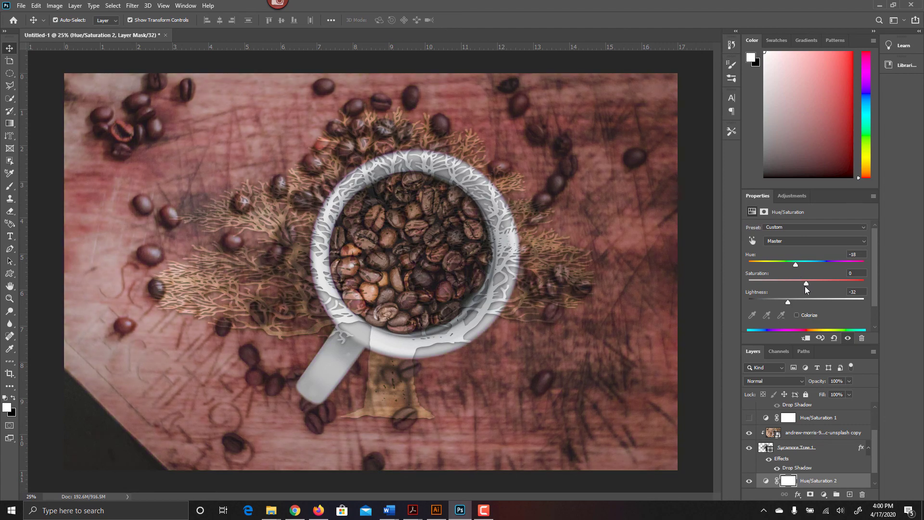
pyautogui.moveTo(798, 261); pyautogui.dragTo(793, 284)
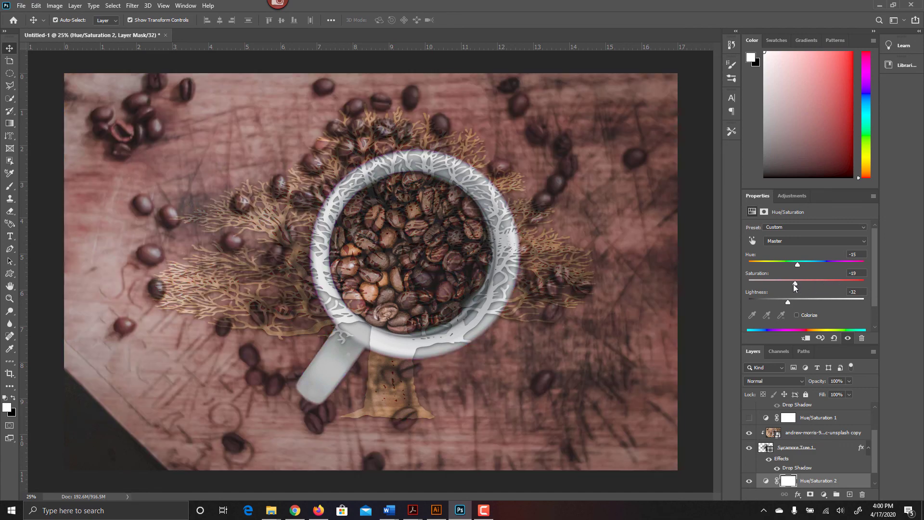